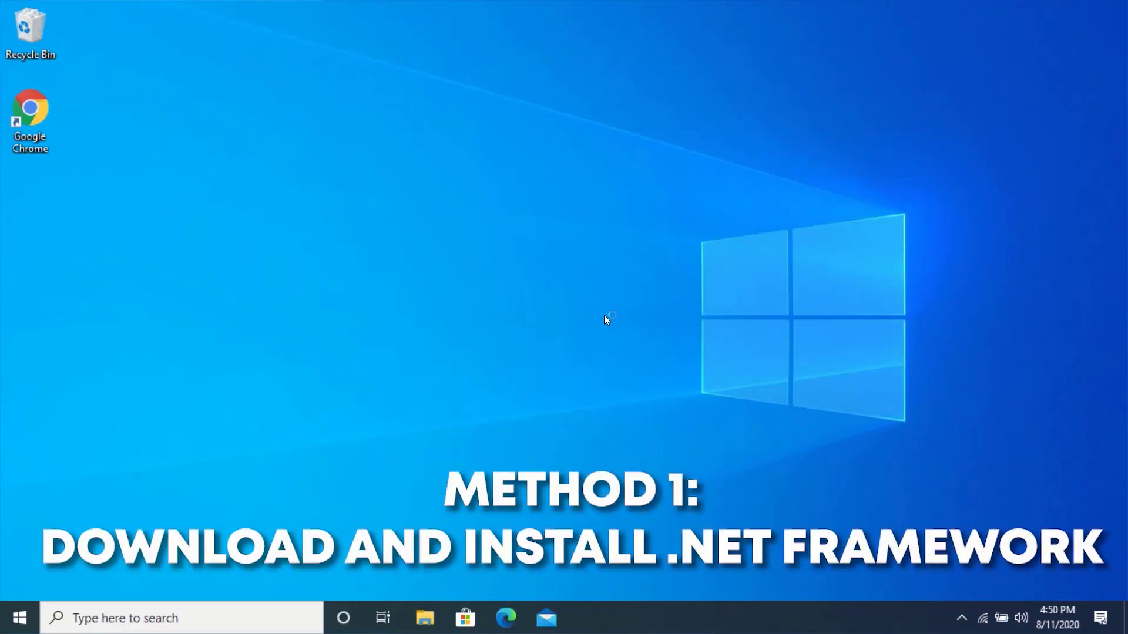
Launch Chrome, go to google.com and search for '.net framework'
{"action": "double_click", "coordinate": [43, 114]}
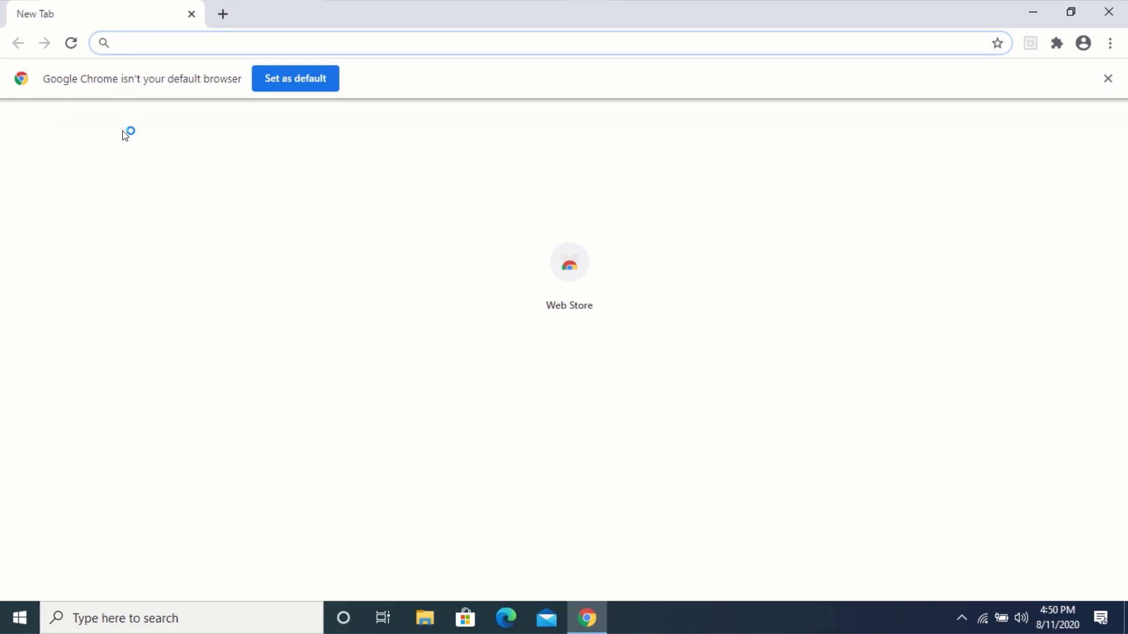
{"action": "type", "text": "google.com"}
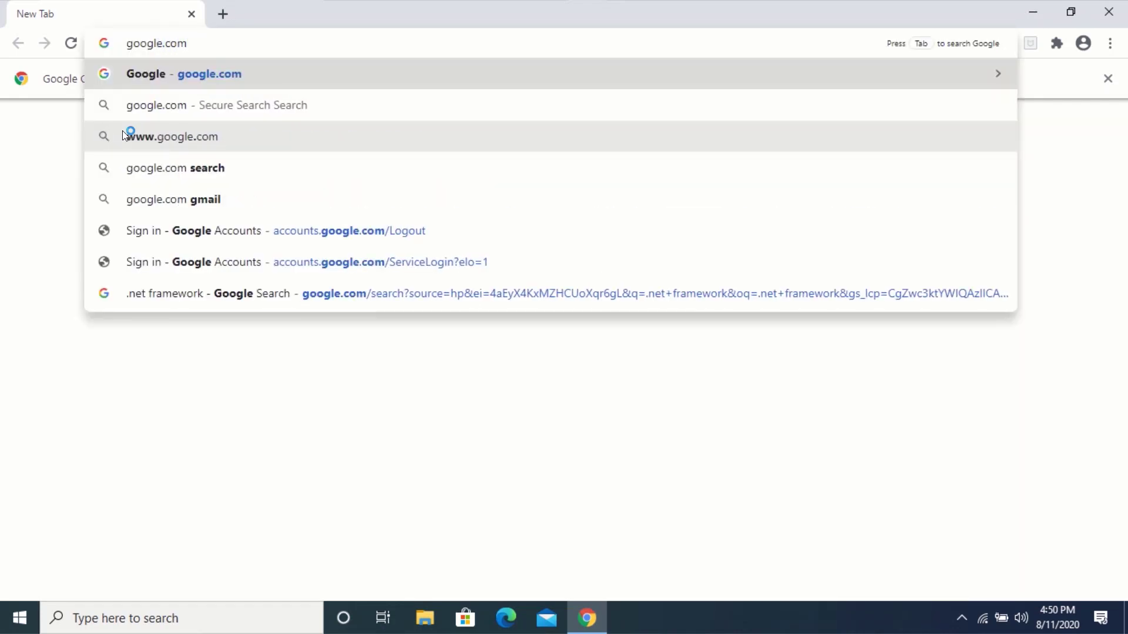
{"action": "key", "text": "Return"}
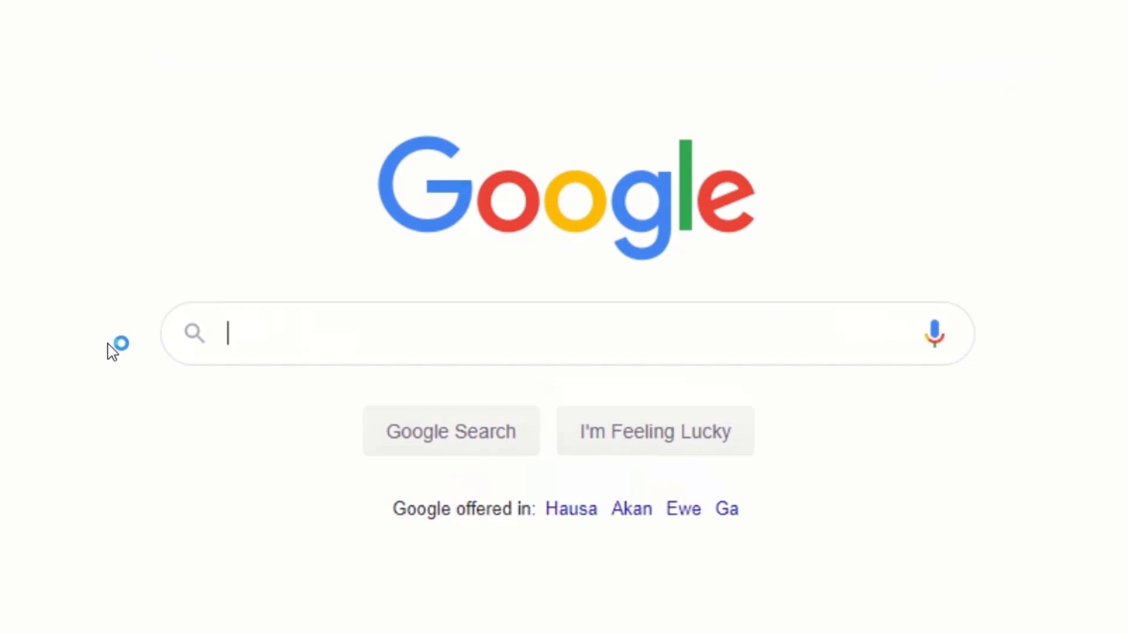
{"action": "type", "text": ".net framewor"}
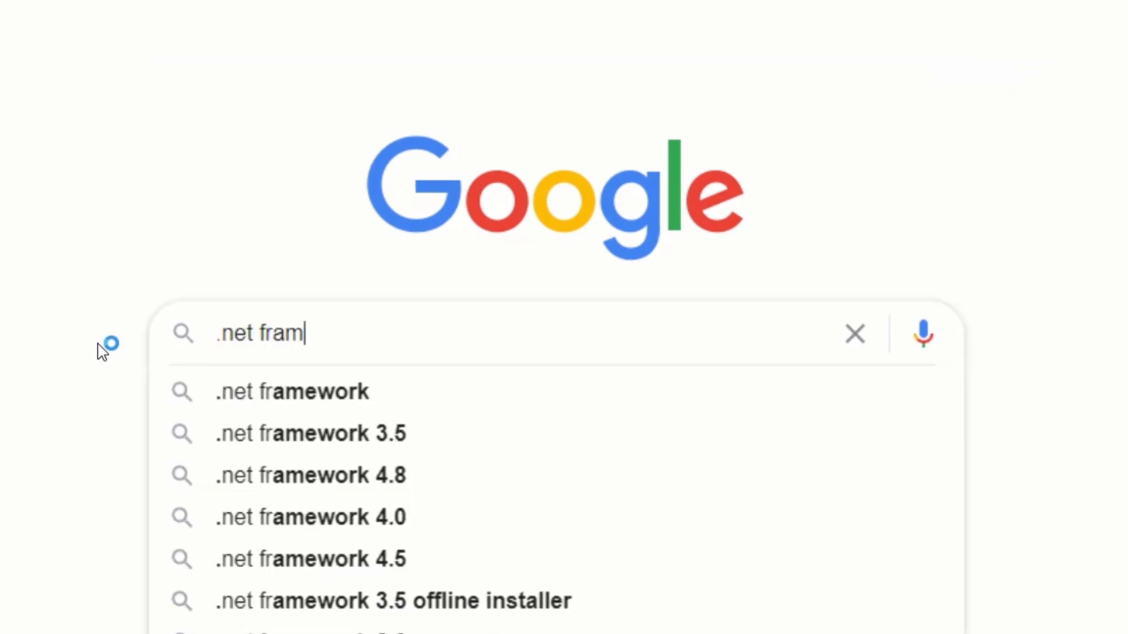
{"action": "type", "text": "k"}
{"action": "key", "text": "Return"}
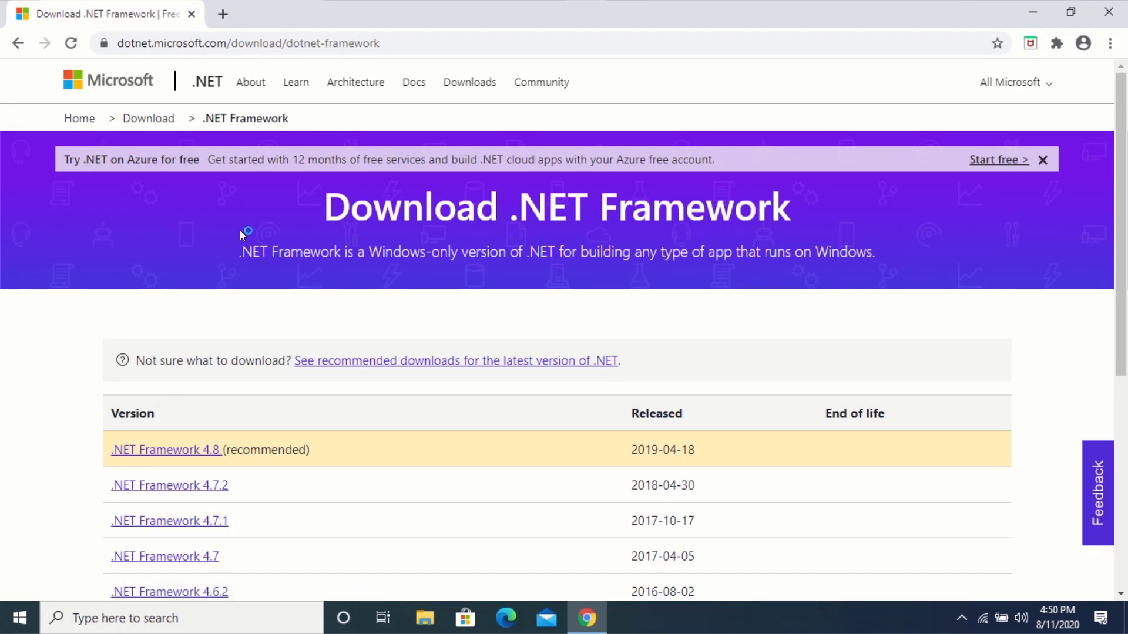
Open the .NET Framework 4.8 page and download the 4.8 Runtime web installer
{"action": "scroll", "coordinate": [241, 232], "scroll_direction": "down", "scroll_amount": 3}
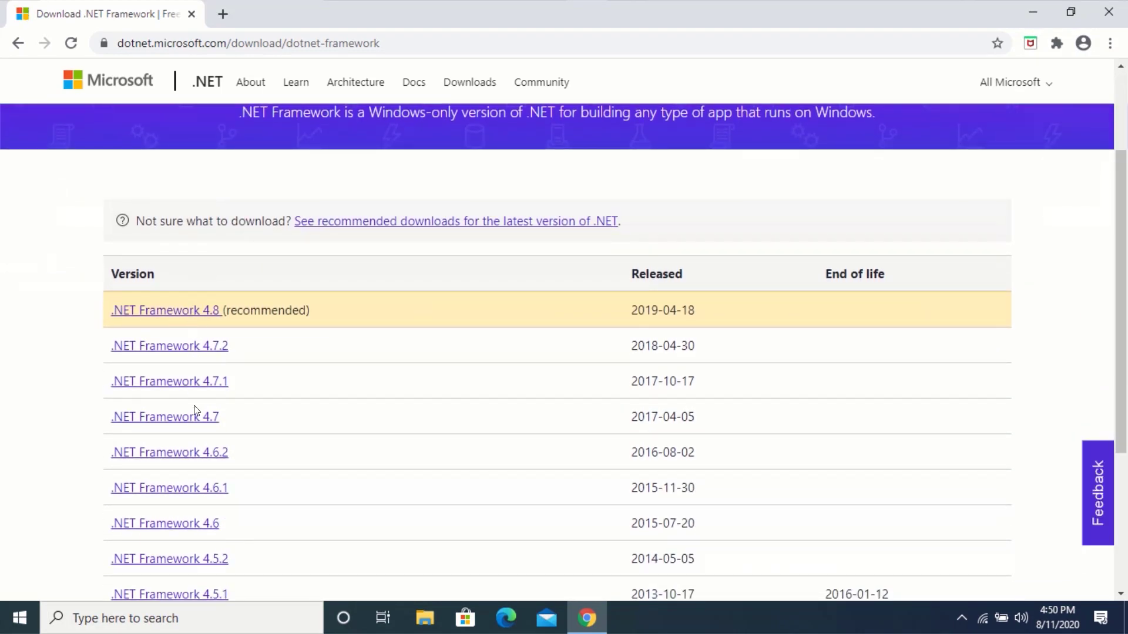
{"action": "scroll", "coordinate": [173, 373], "scroll_direction": "down", "scroll_amount": 4}
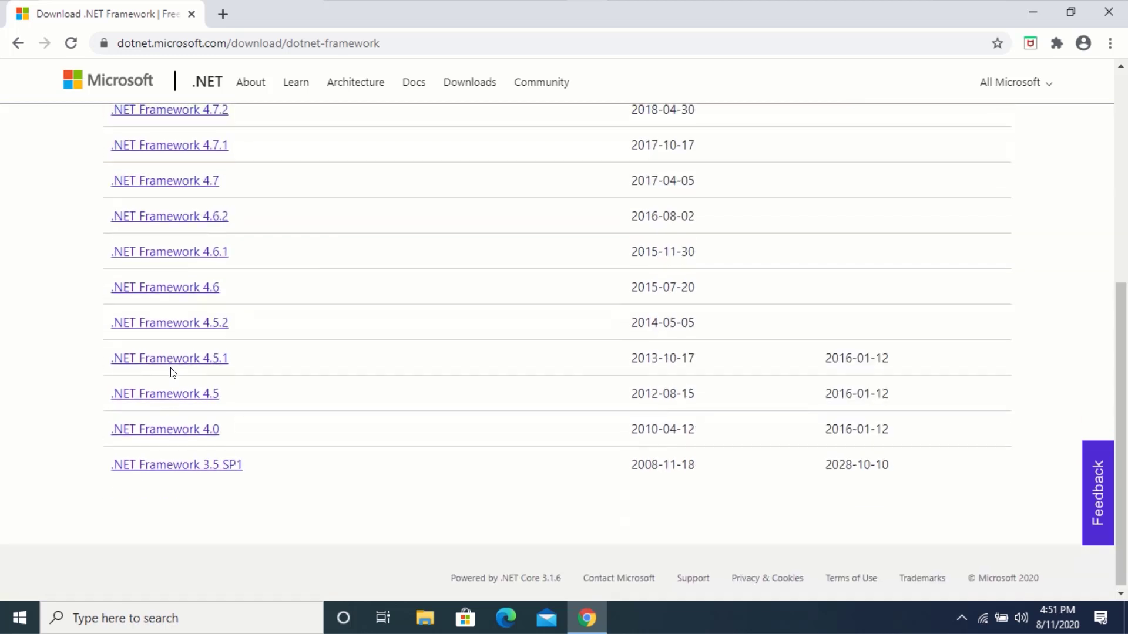
{"action": "scroll", "coordinate": [193, 142], "scroll_direction": "up", "scroll_amount": 4}
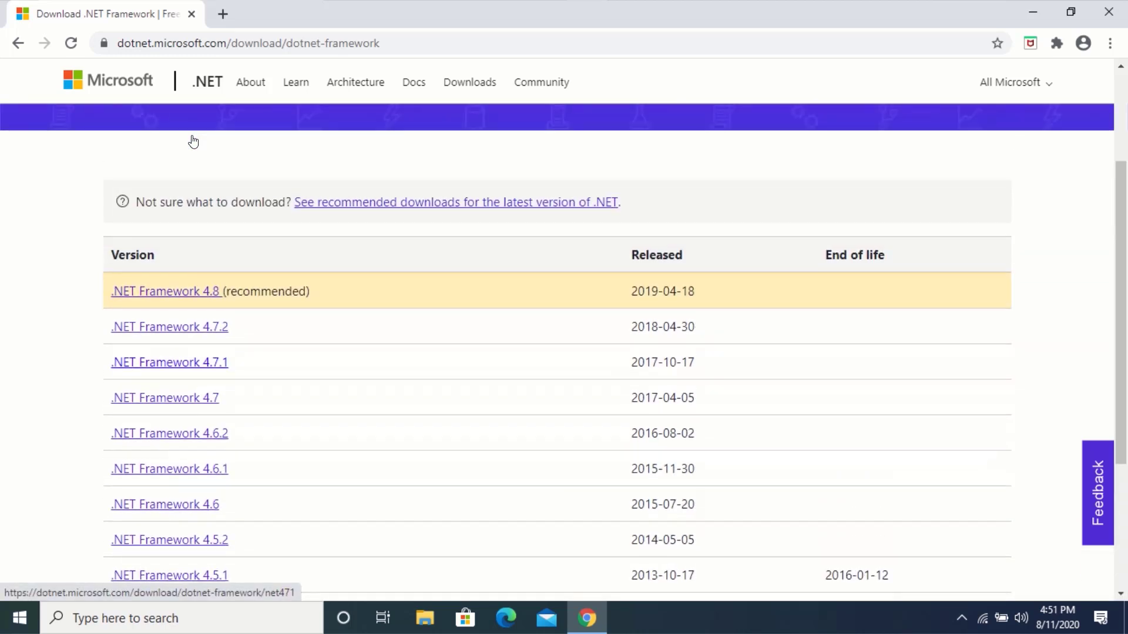
{"action": "left_click", "coordinate": [187, 295]}
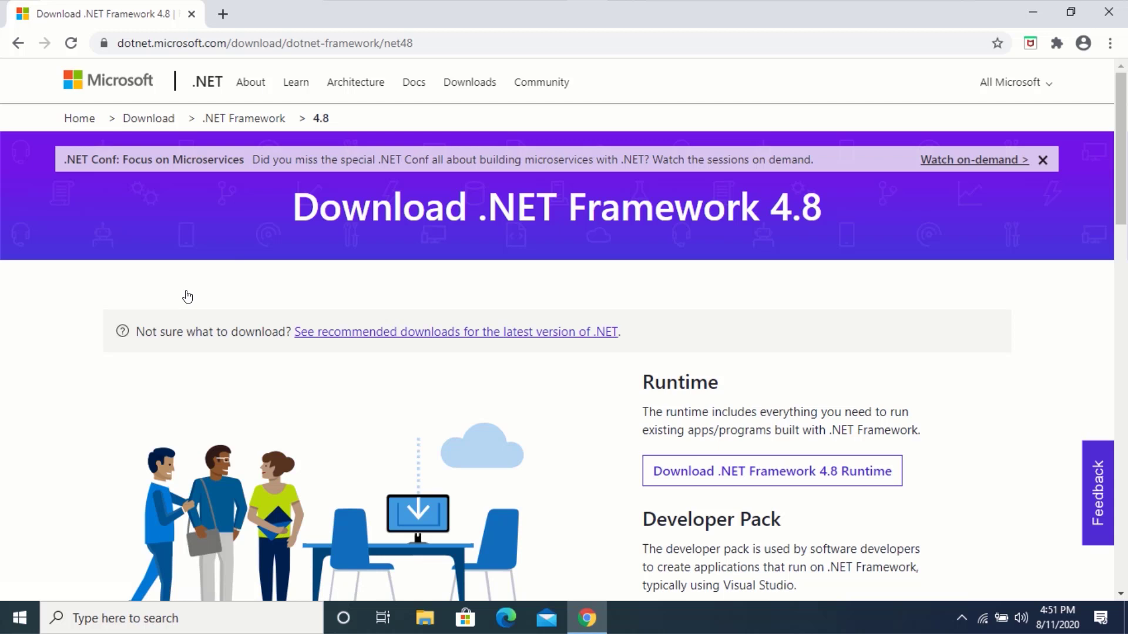
{"action": "left_click", "coordinate": [750, 471]}
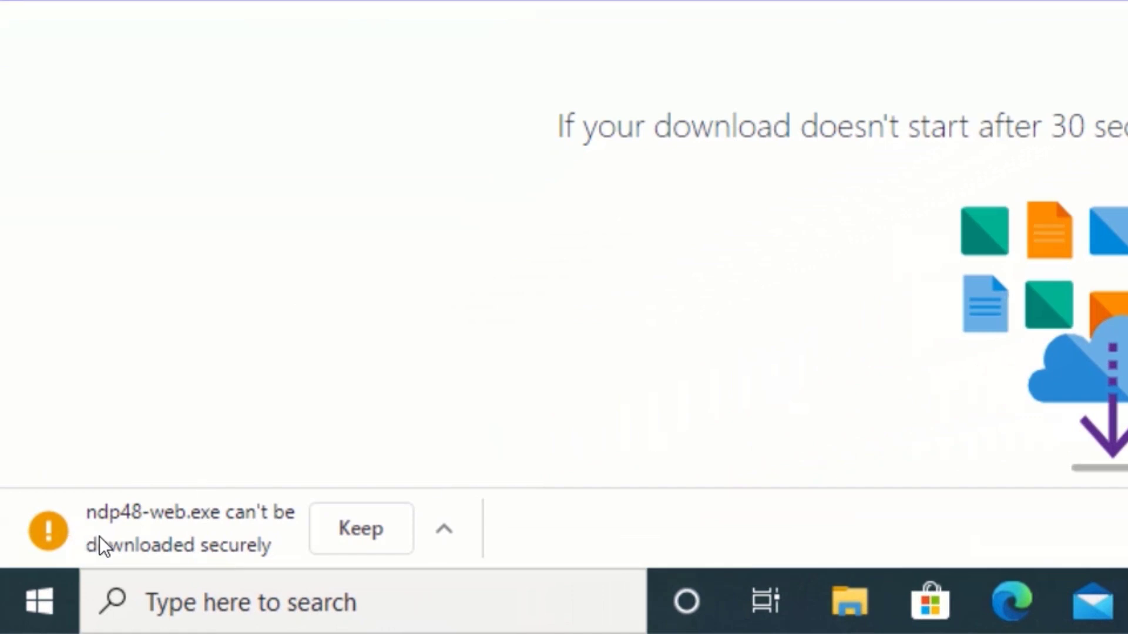
Keep the flagged ndp48-web.exe download, run it and allow it through User Account Control
{"action": "left_click", "coordinate": [365, 527]}
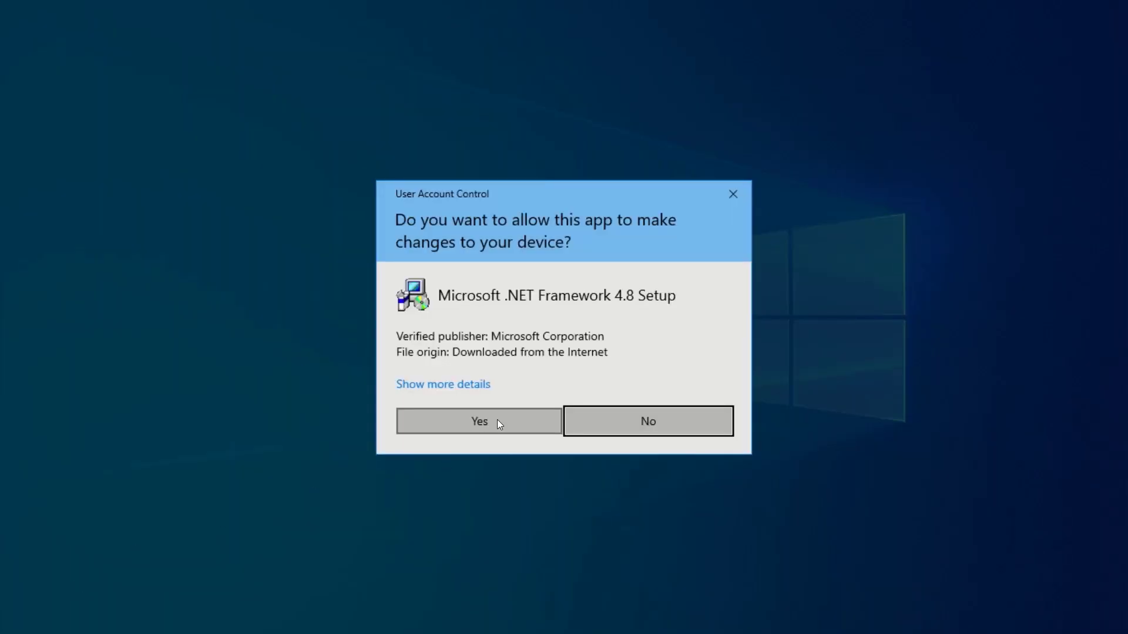
{"action": "left_click", "coordinate": [498, 422]}
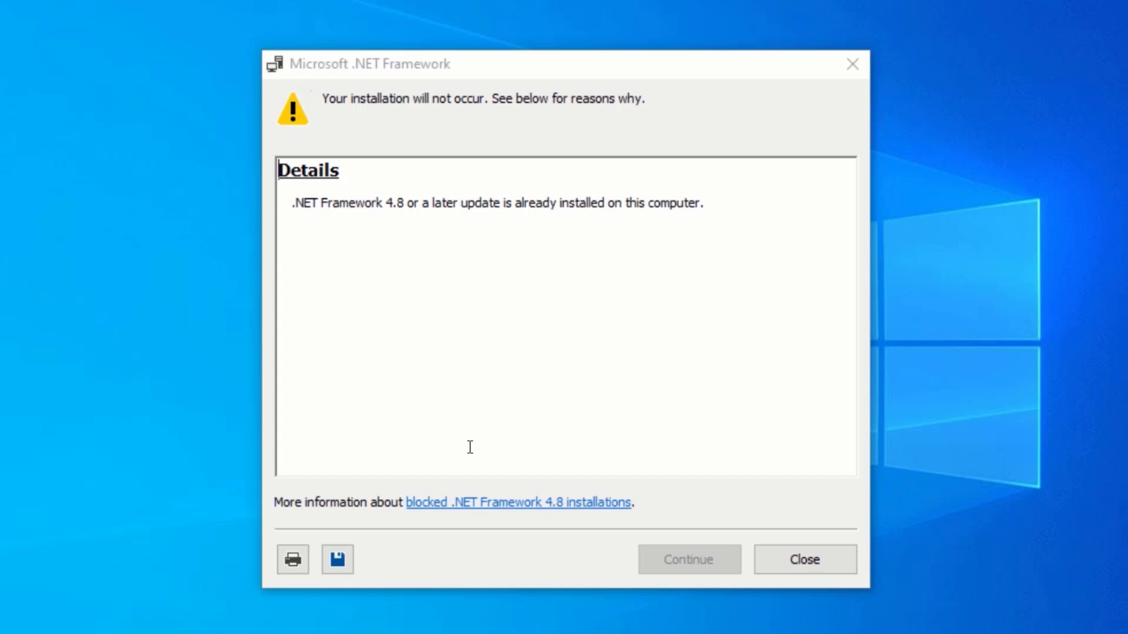
Close the '4.8 already installed' setup message and restart Windows from the Start menu
{"action": "left_click", "coordinate": [805, 561]}
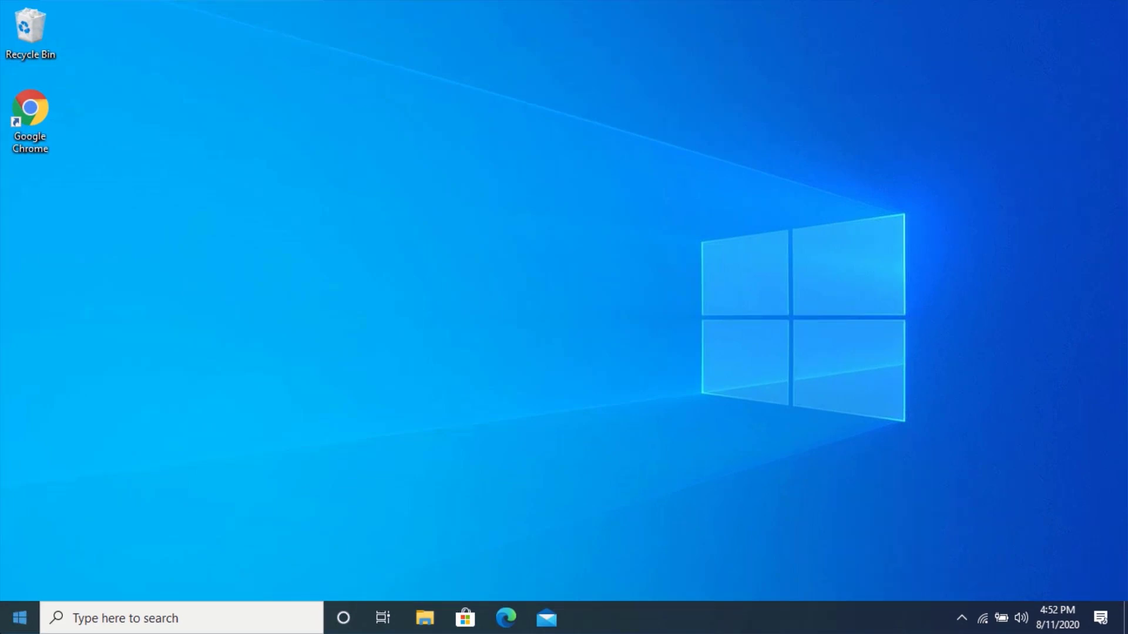
{"action": "left_click", "coordinate": [19, 618]}
{"action": "left_click", "coordinate": [26, 570]}
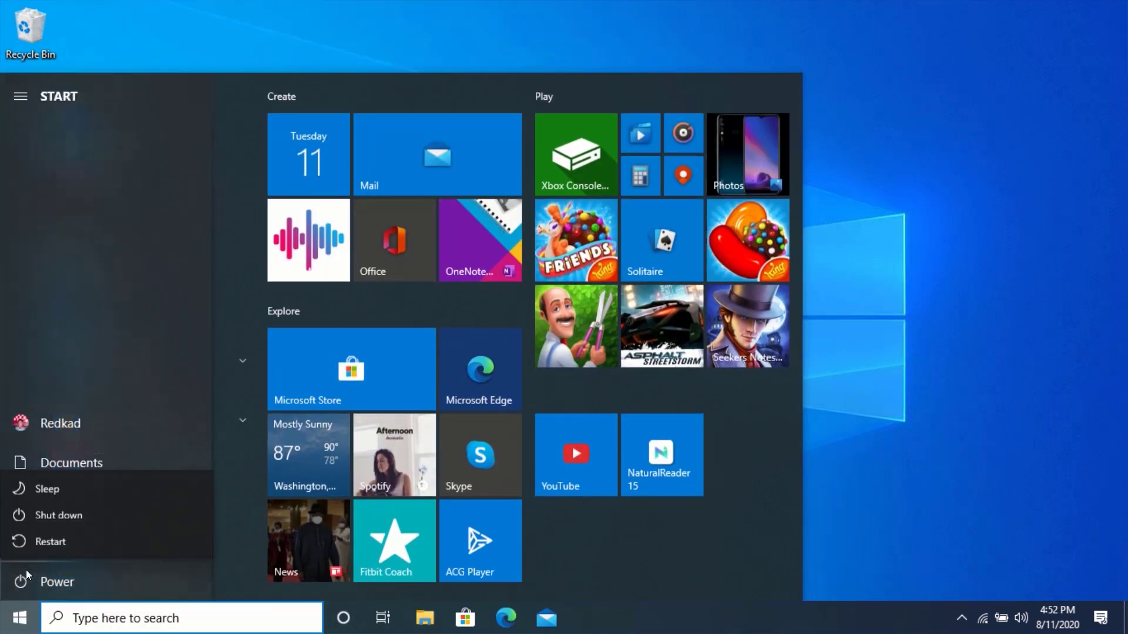
{"action": "left_click", "coordinate": [31, 536]}
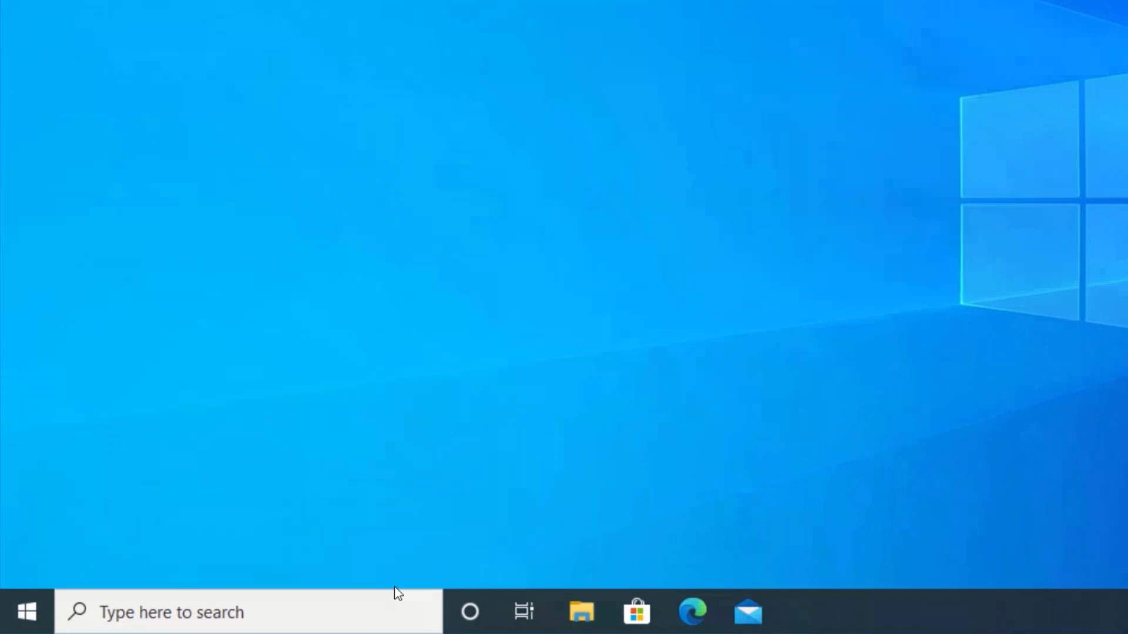
Search for 'windows features' and open Turn Windows features on or off
{"action": "left_click", "coordinate": [305, 611]}
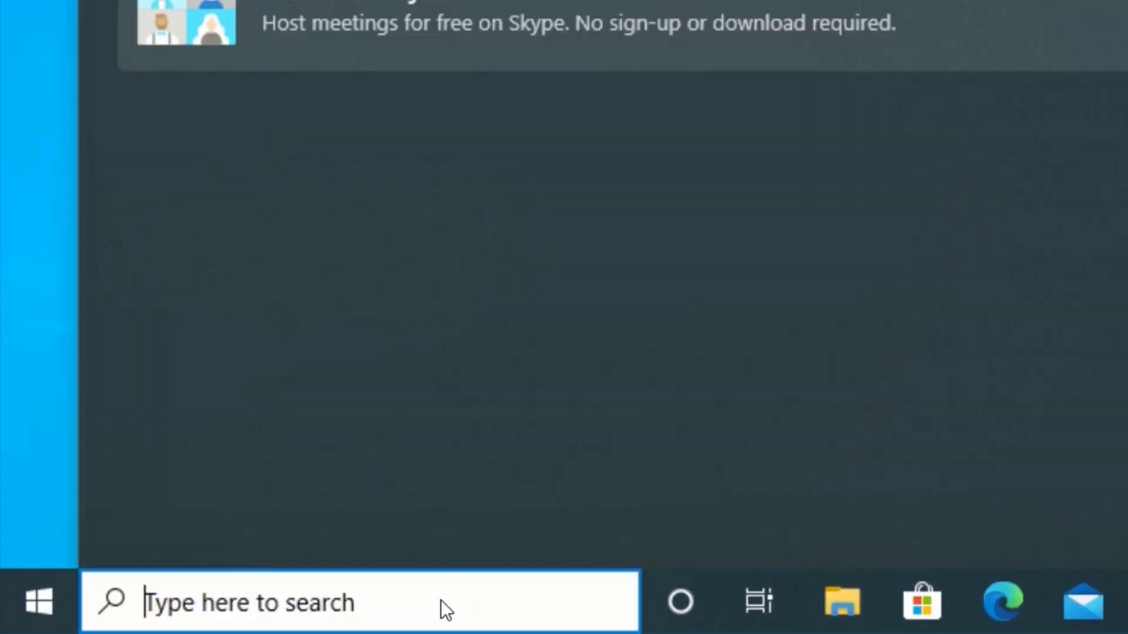
{"action": "type", "text": "window"}
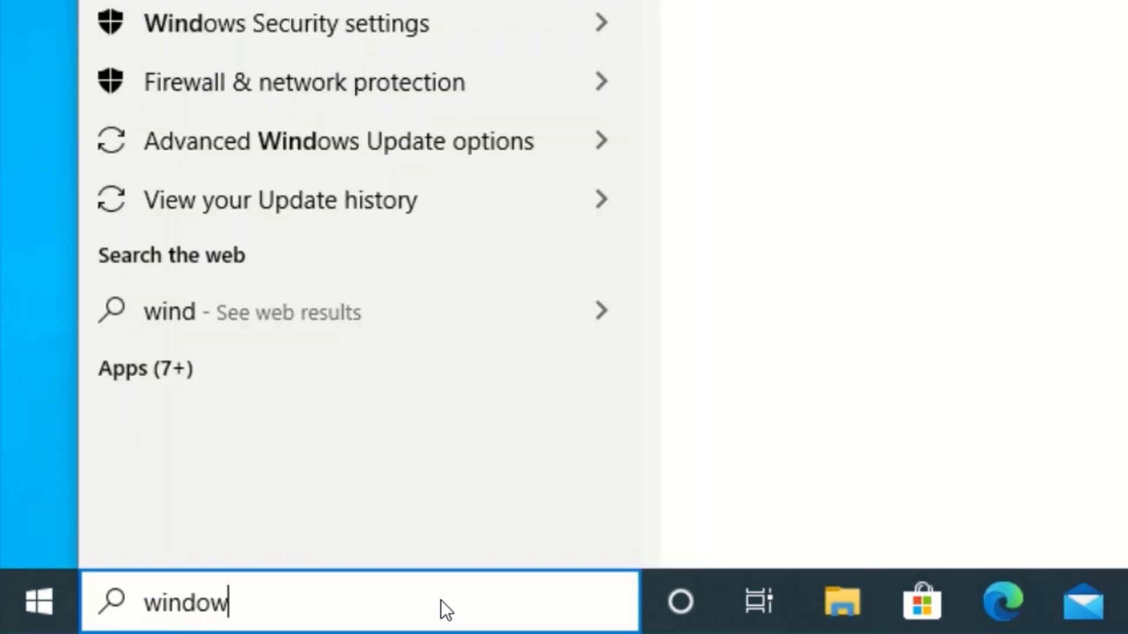
{"action": "type", "text": "s featur"}
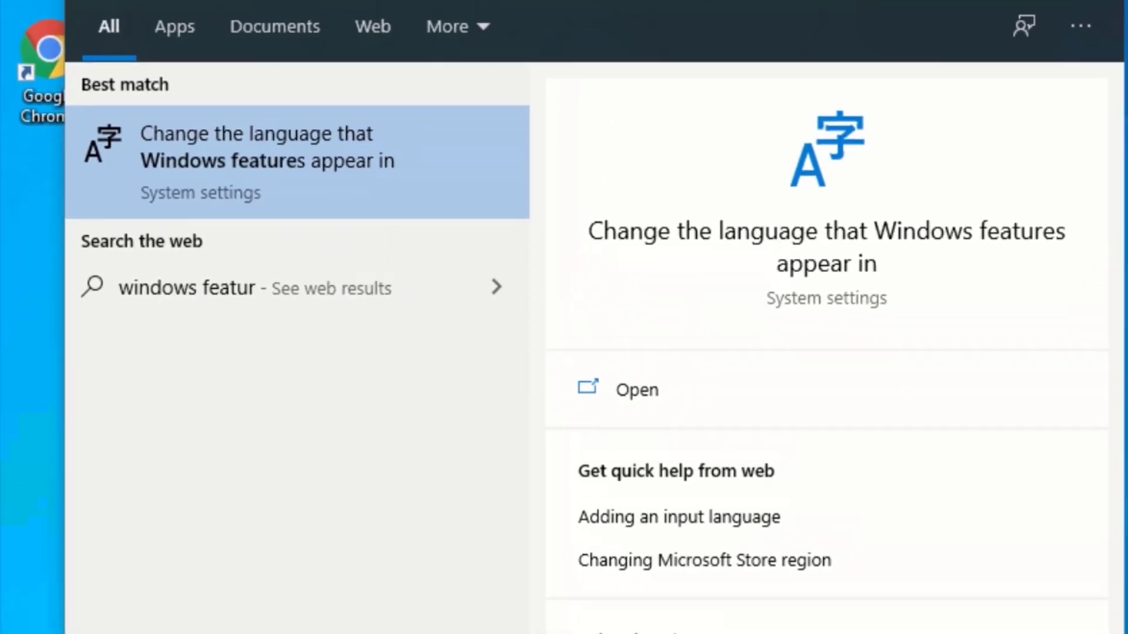
{"action": "type", "text": "es"}
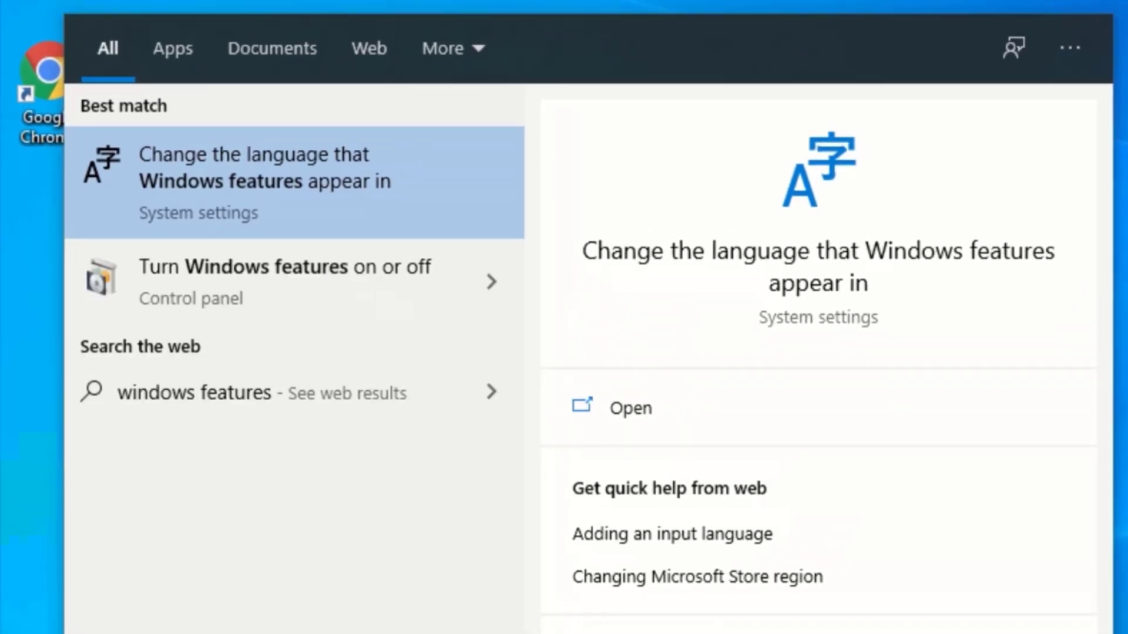
{"action": "left_click", "coordinate": [173, 280]}
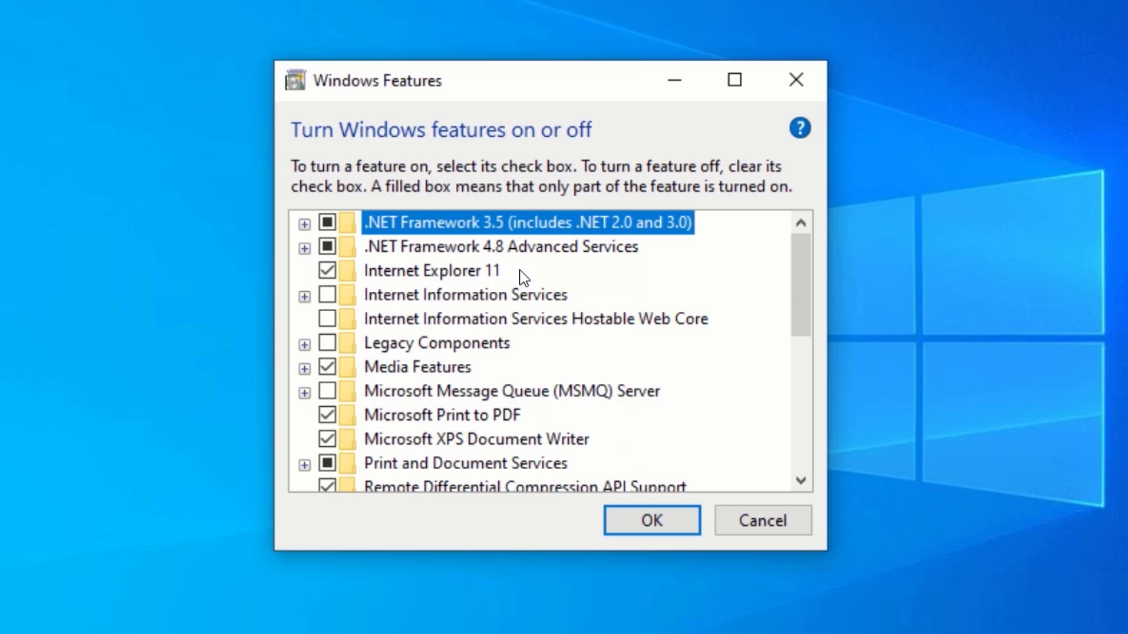
Expand .NET Framework 3.5, cycle its checkbox back to partially on, and confirm with OK
{"action": "left_click", "coordinate": [303, 224]}
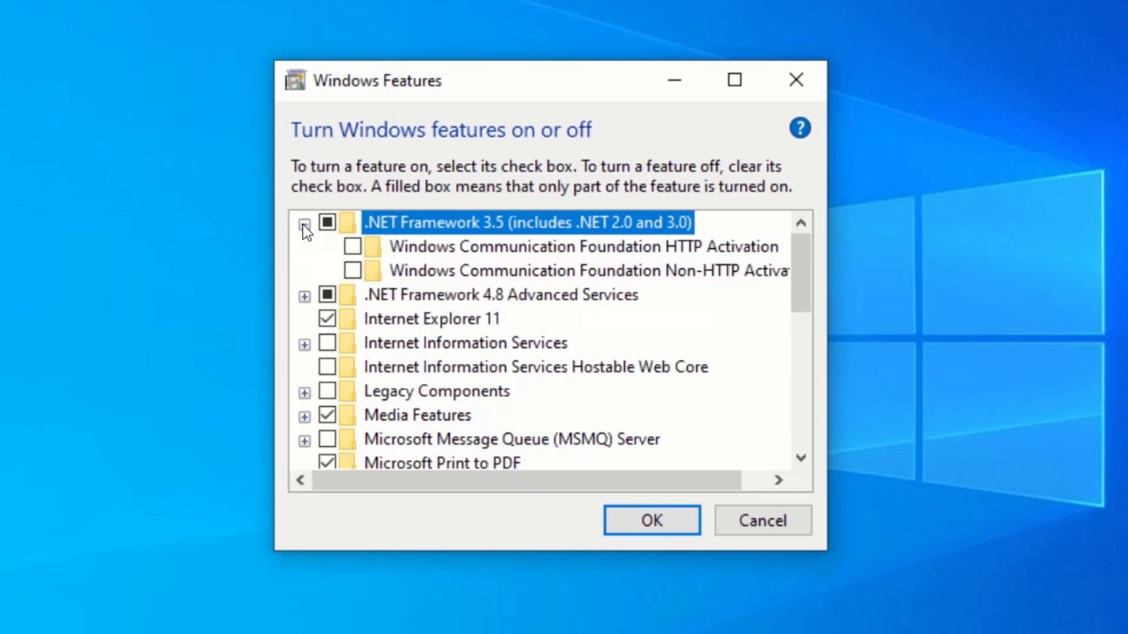
{"action": "left_click", "coordinate": [328, 223]}
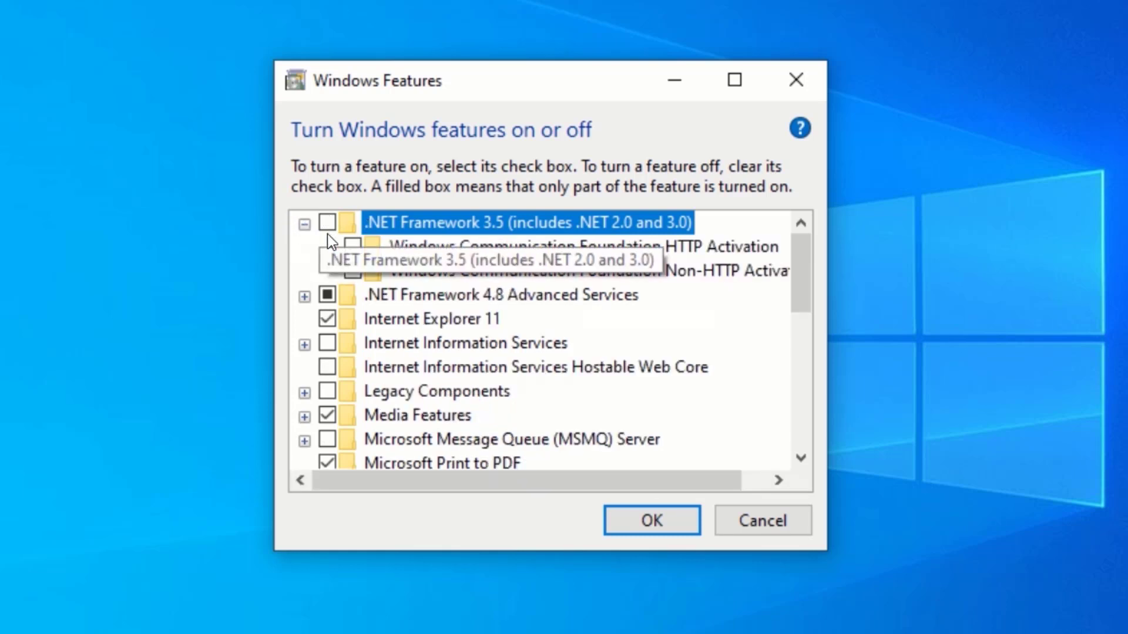
{"action": "left_click", "coordinate": [328, 223]}
{"action": "left_click", "coordinate": [329, 224]}
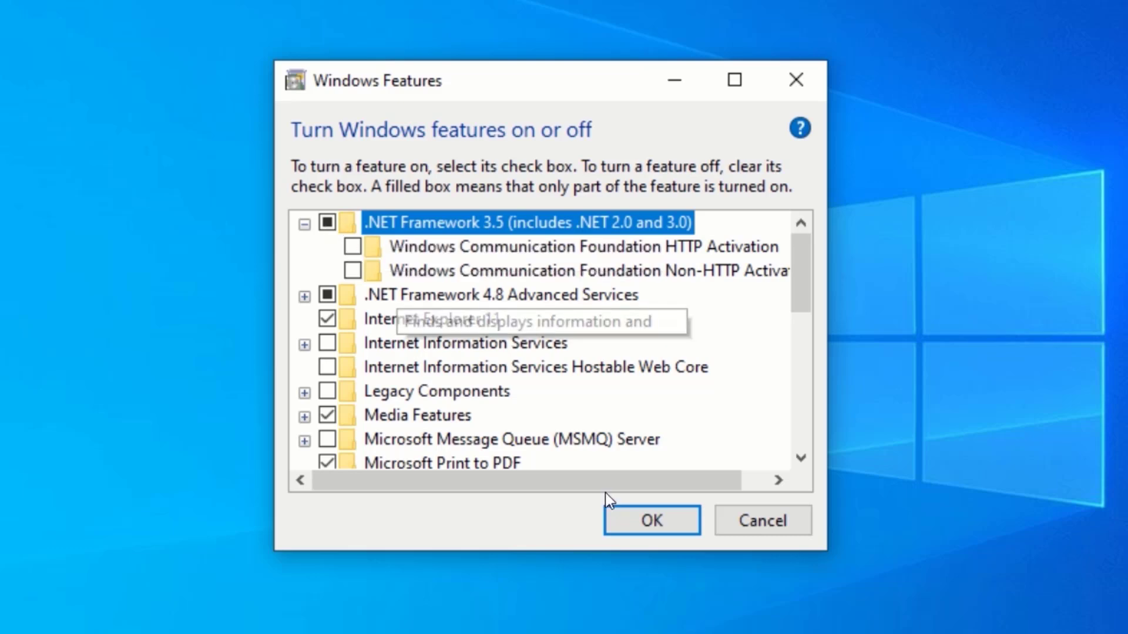
{"action": "left_click", "coordinate": [644, 521]}
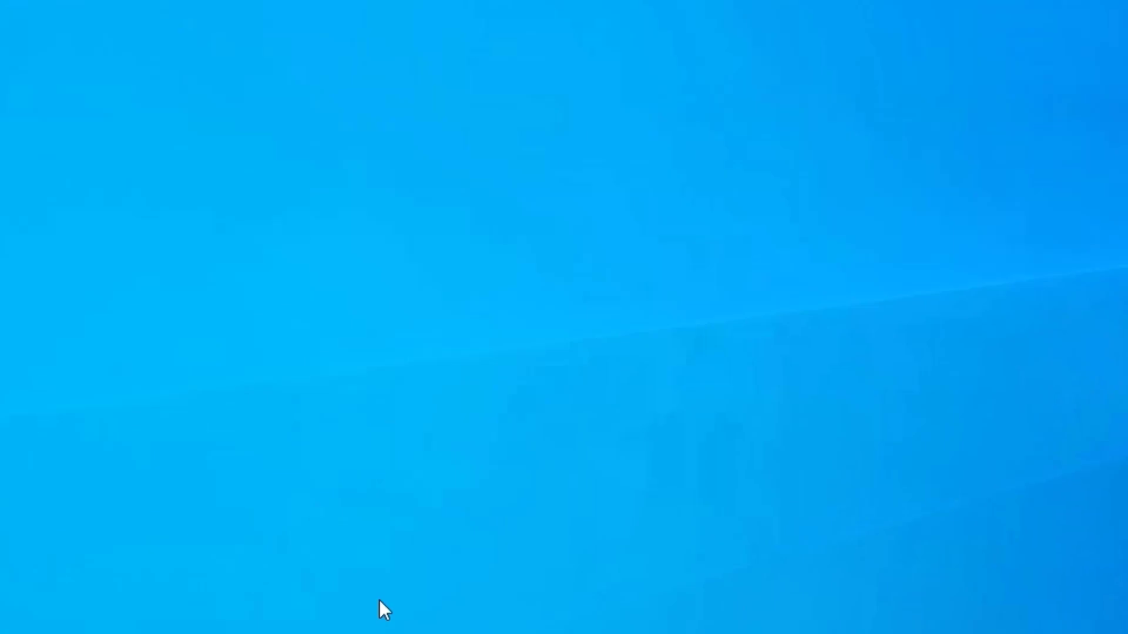
Search 'update' to check Windows Update shows the PC is up to date, then close Settings
{"action": "mouse_move", "coordinate": [179, 615]}
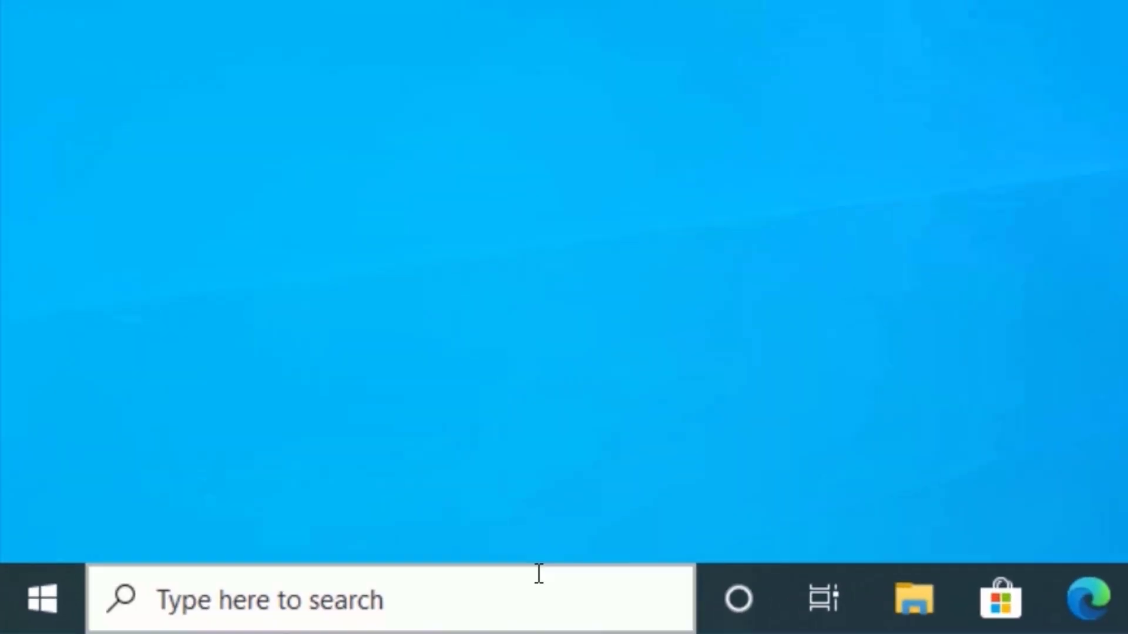
{"action": "left_click", "coordinate": [534, 579]}
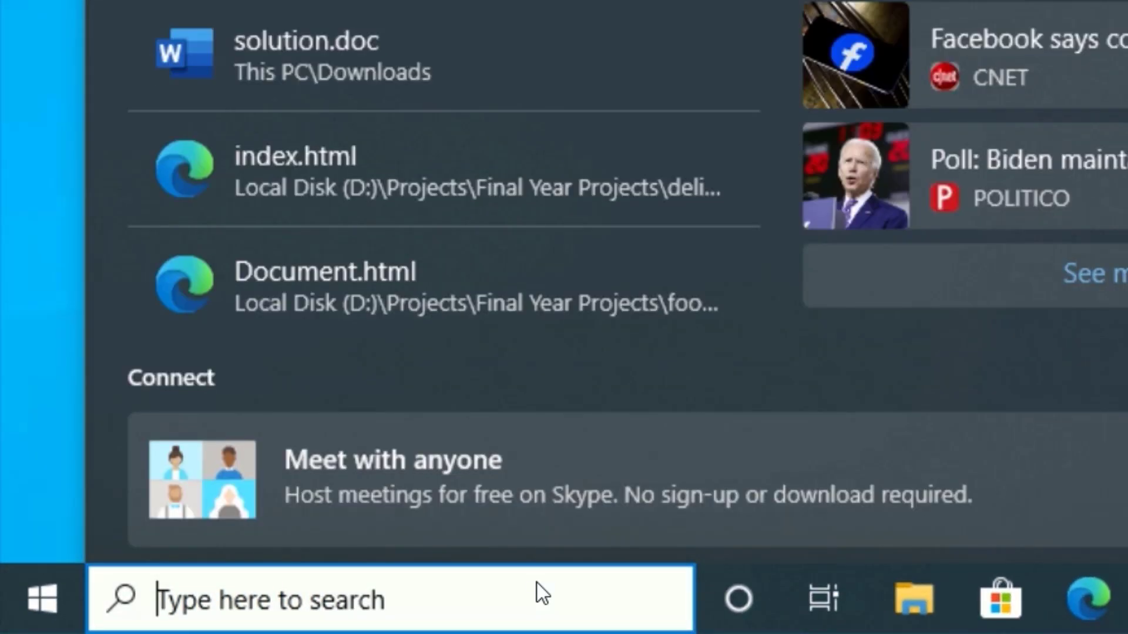
{"action": "type", "text": "up"}
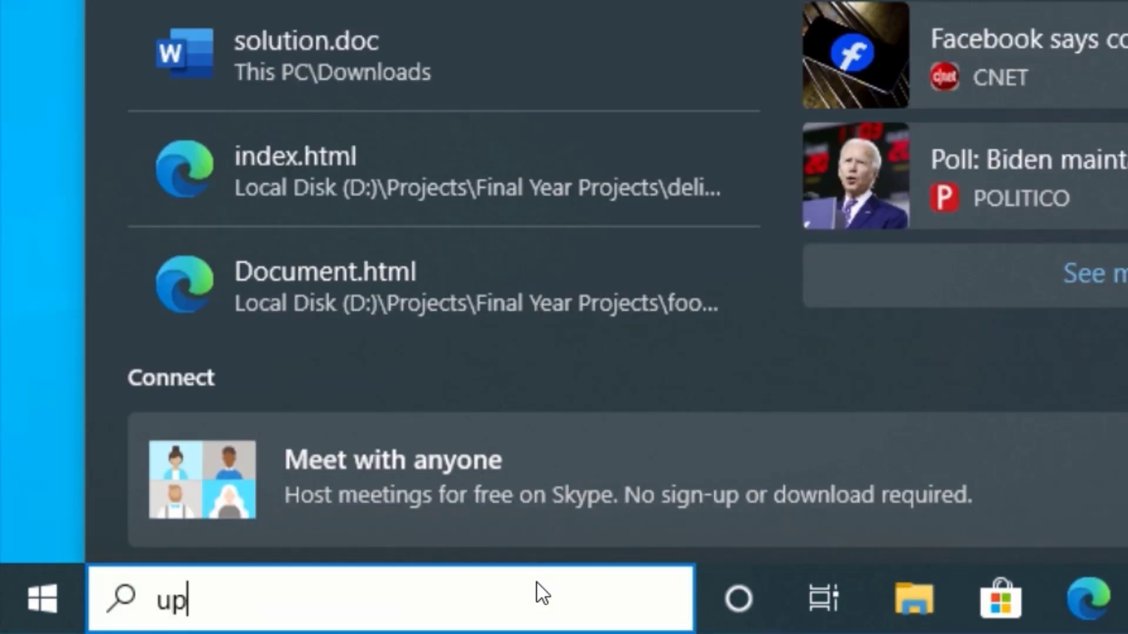
{"action": "type", "text": "date"}
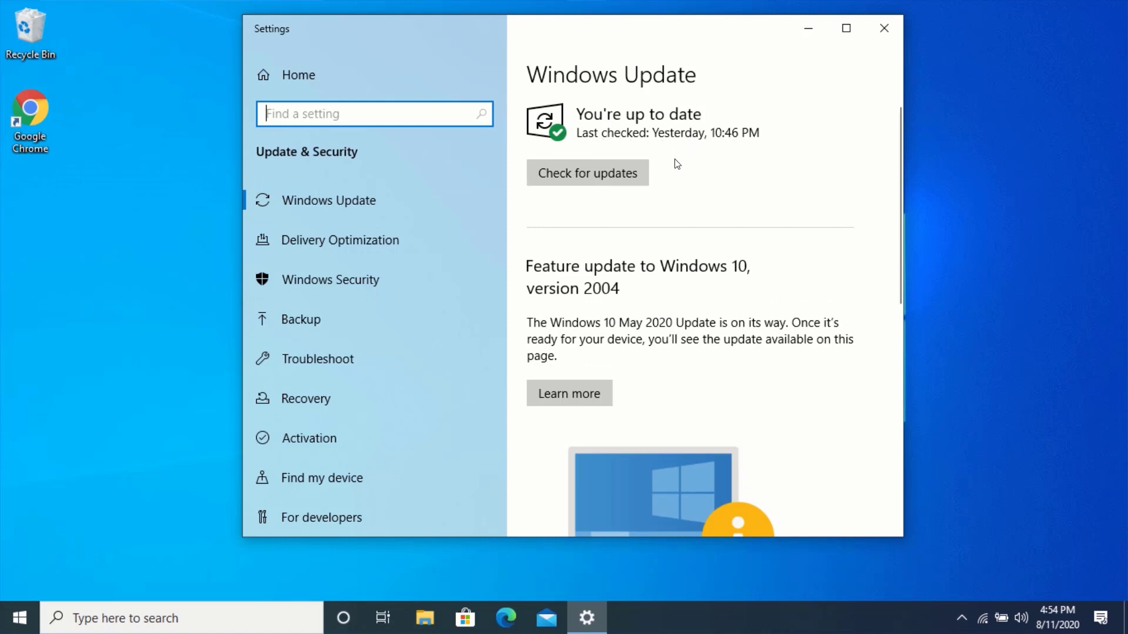
{"action": "left_click", "coordinate": [884, 29]}
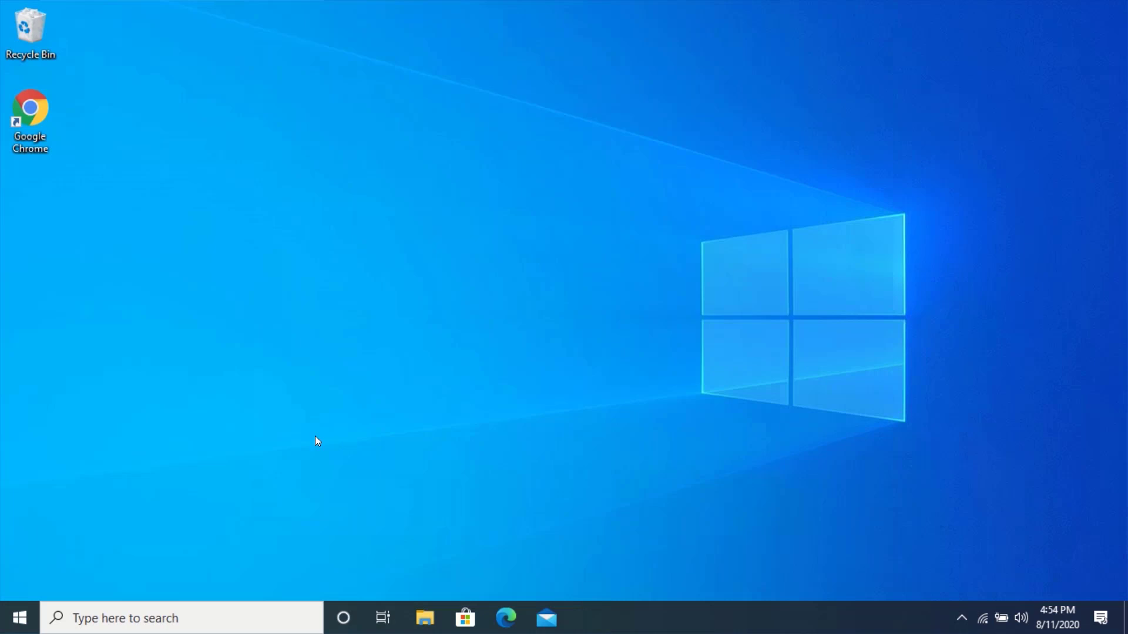
Restart Windows again through Start > Power > Restart
{"action": "left_click", "coordinate": [4, 614]}
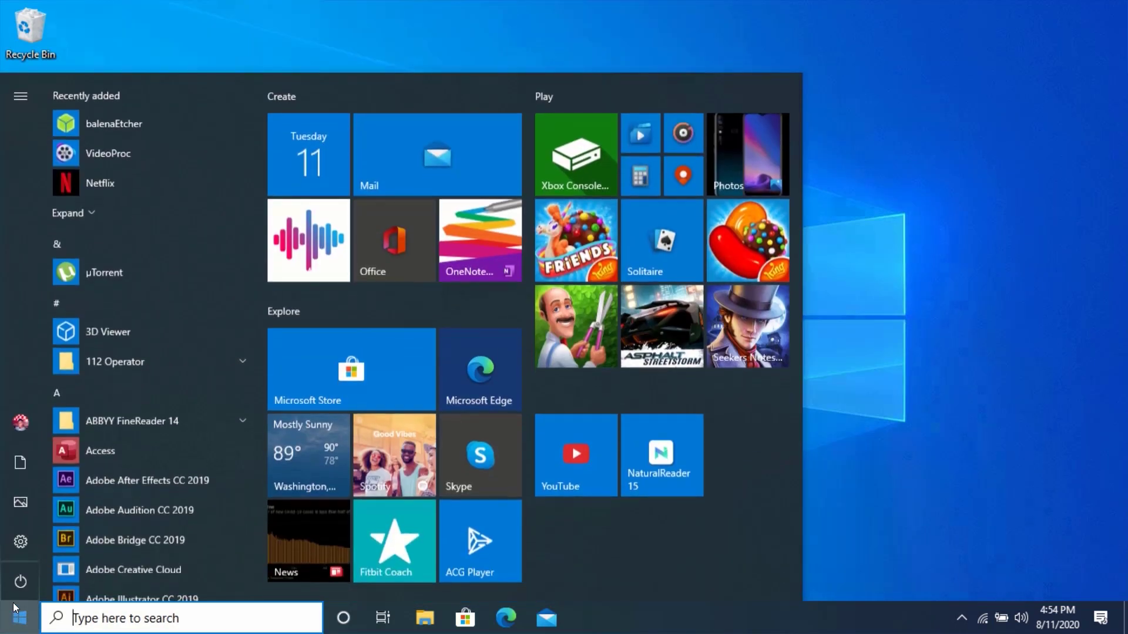
{"action": "left_click", "coordinate": [17, 584]}
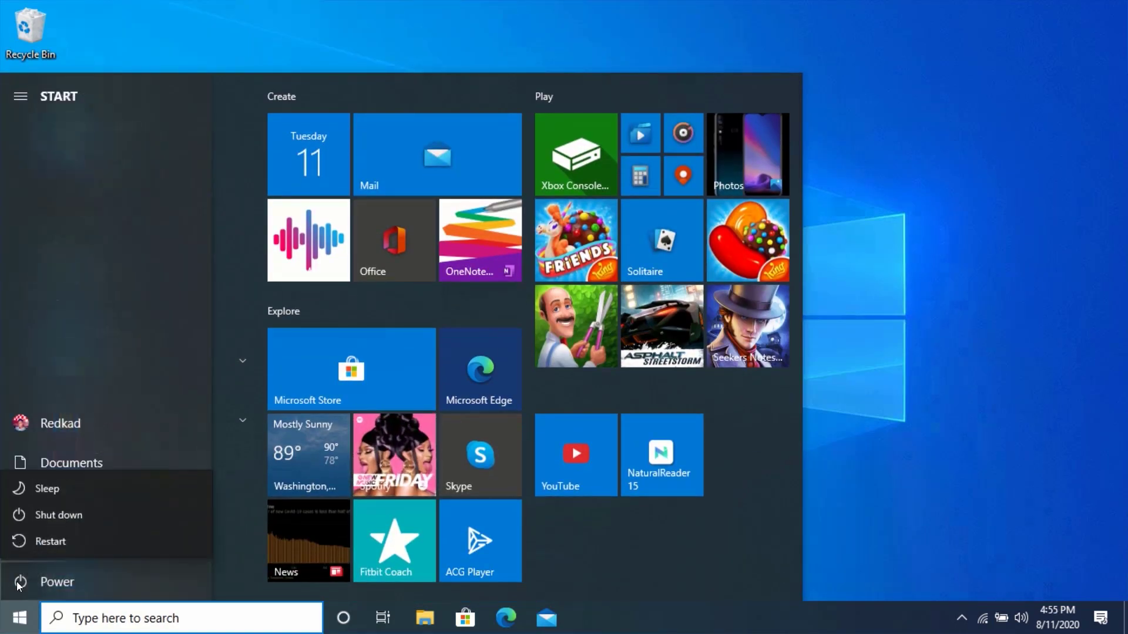
{"action": "left_click", "coordinate": [54, 540]}
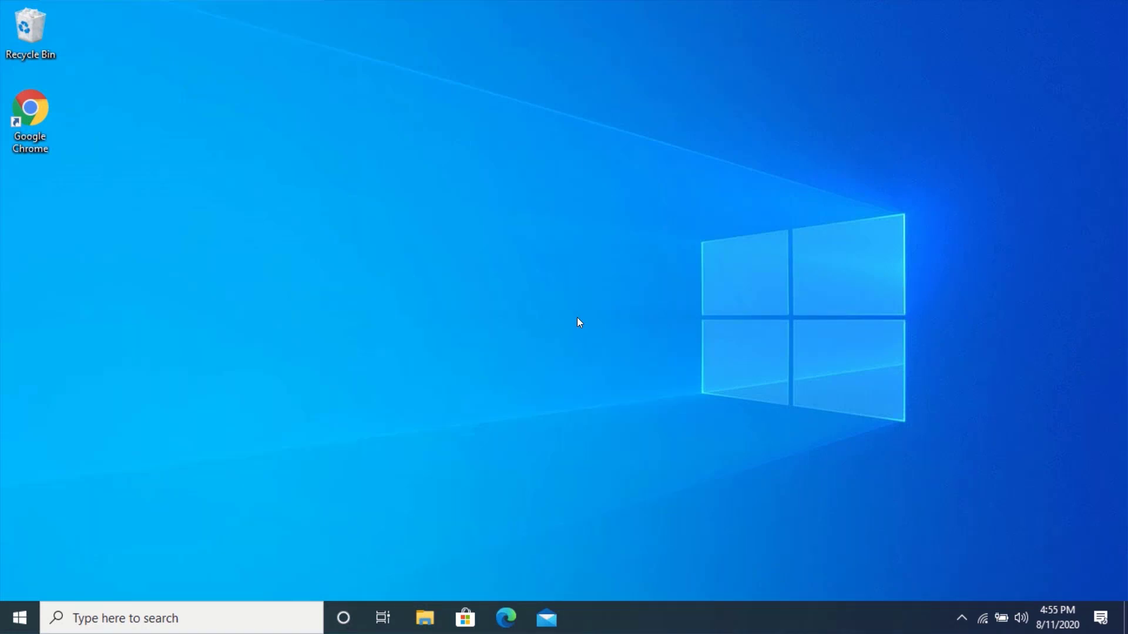
Launch Chrome, go to Google and search for 'rufus'
{"action": "double_click", "coordinate": [31, 116]}
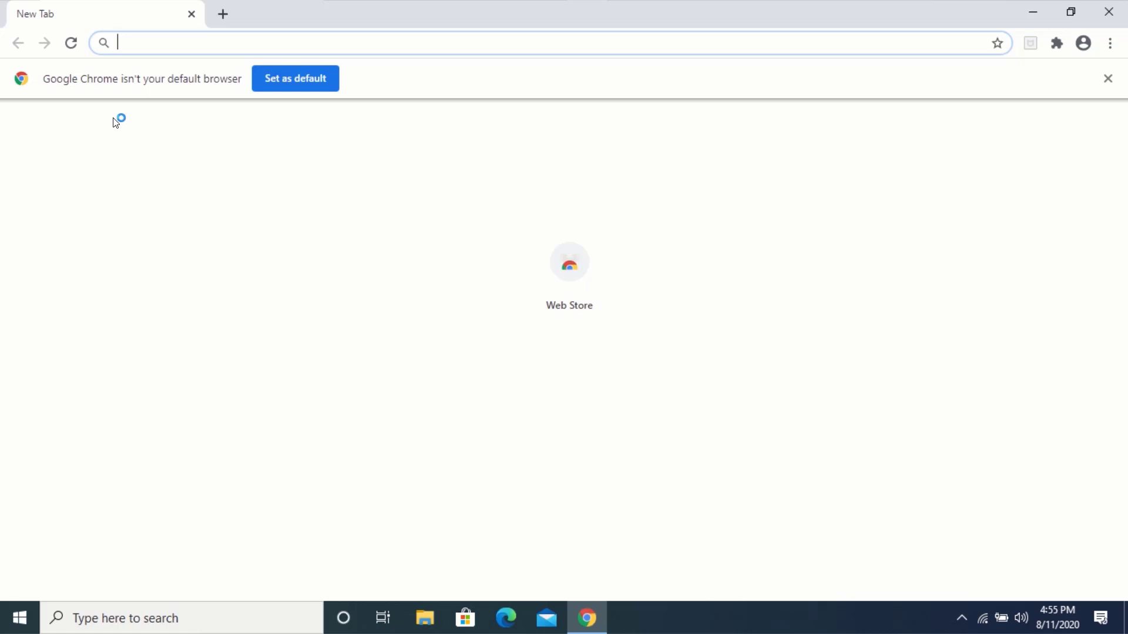
{"action": "type", "text": "googl"}
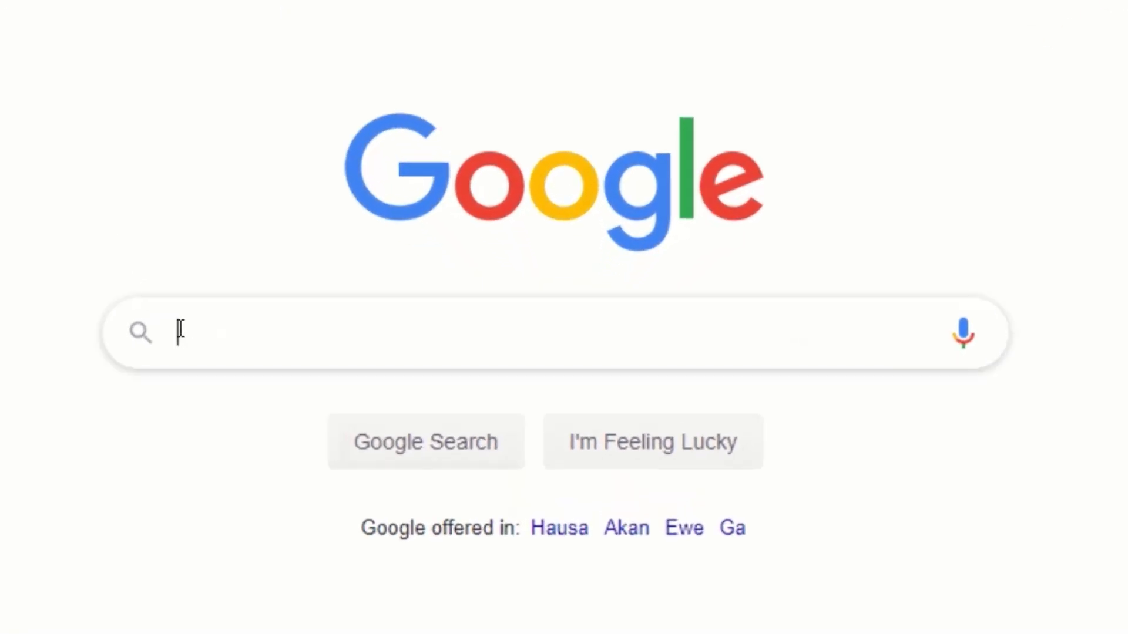
{"action": "type", "text": "r"}
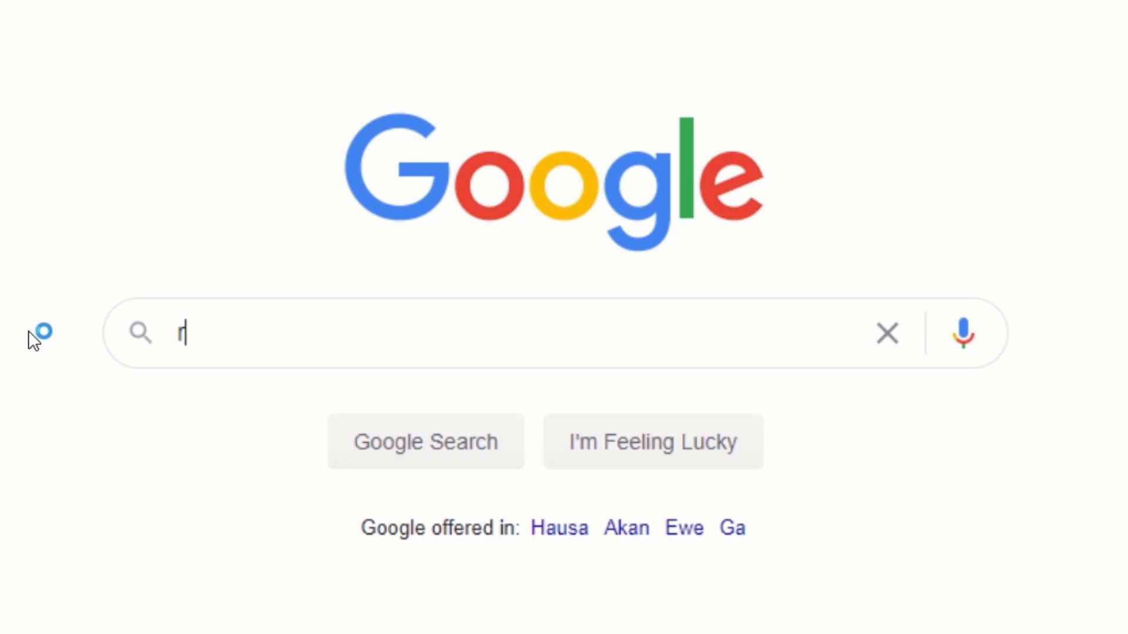
{"action": "type", "text": "ufus"}
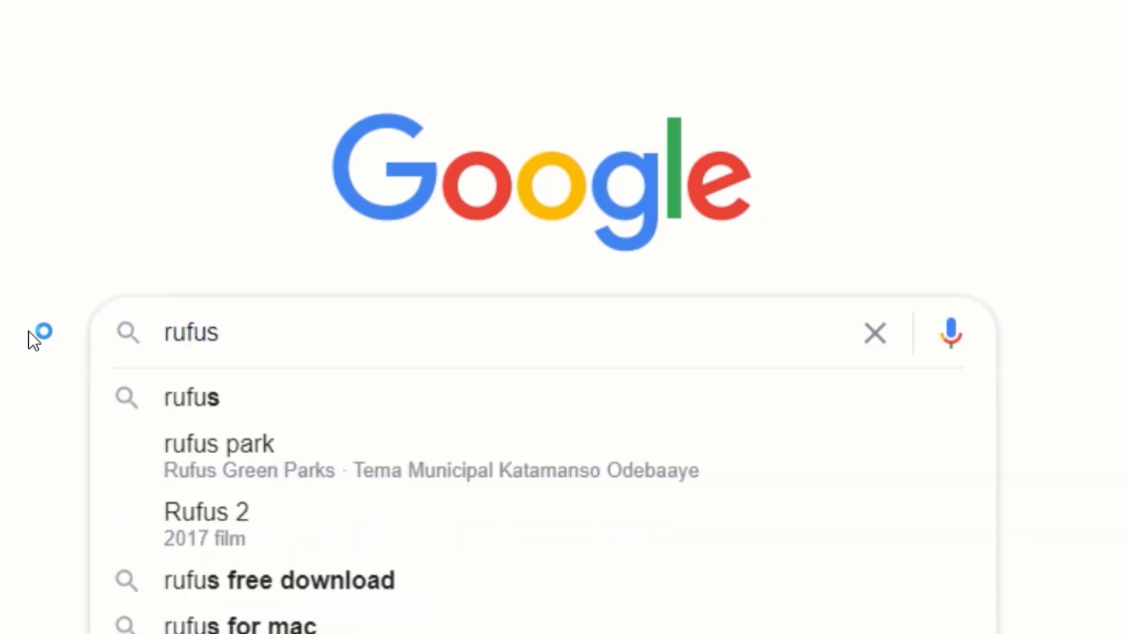
{"action": "key", "text": "Return"}
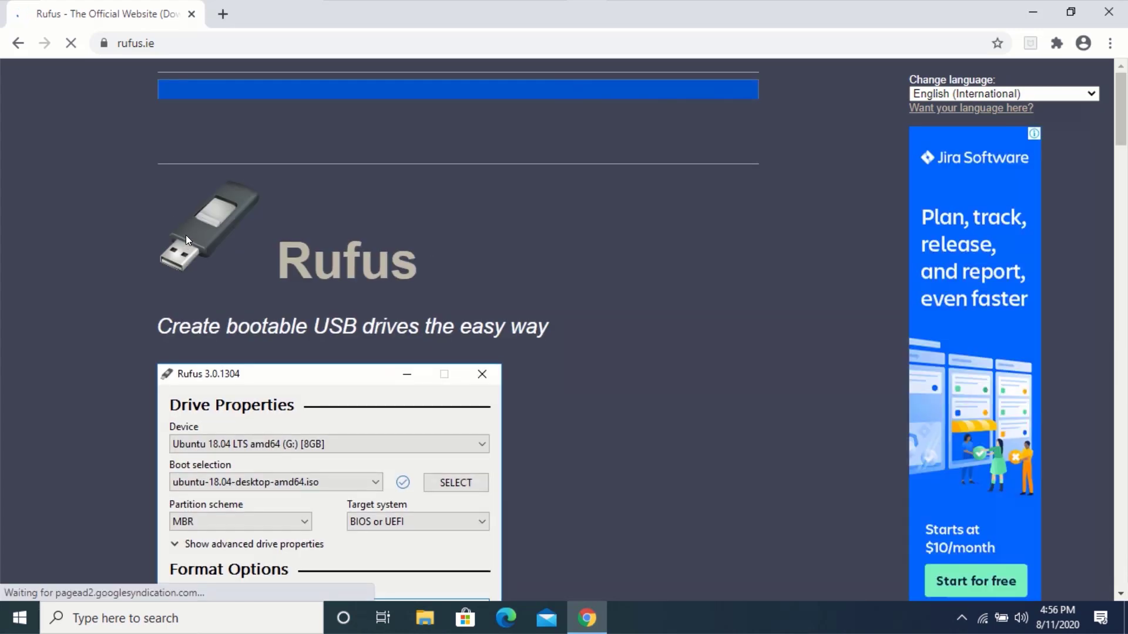
Download Rufus 3.11 from the rufus.ie Download section and open the downloaded file
{"action": "scroll", "coordinate": [186, 235], "scroll_direction": "down", "scroll_amount": 8}
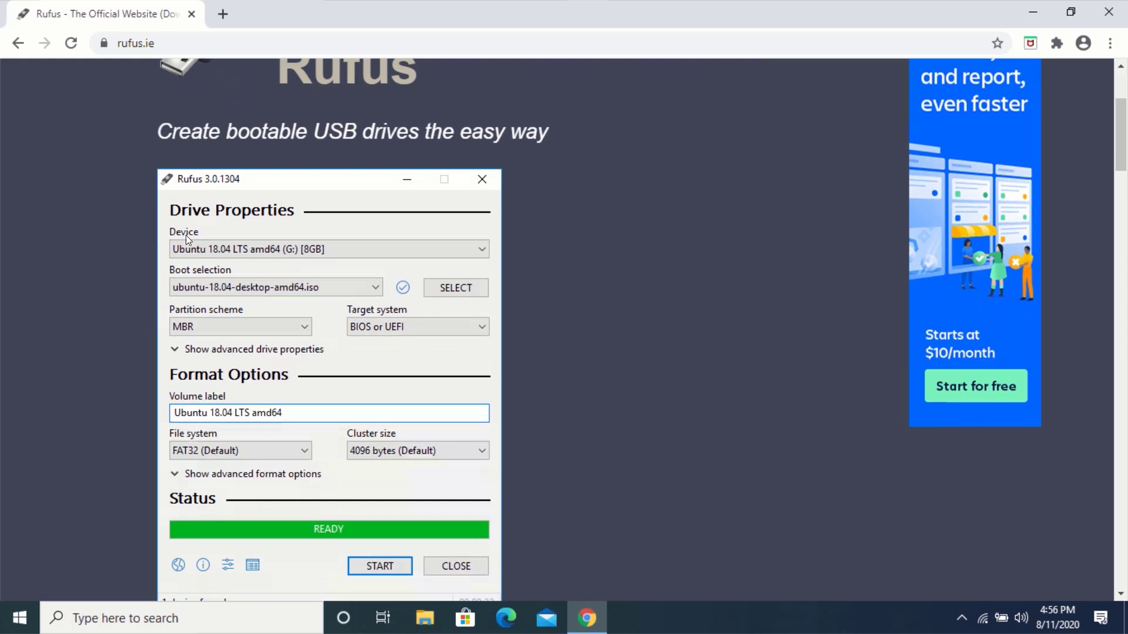
{"action": "scroll", "coordinate": [186, 235], "scroll_direction": "down", "scroll_amount": 8}
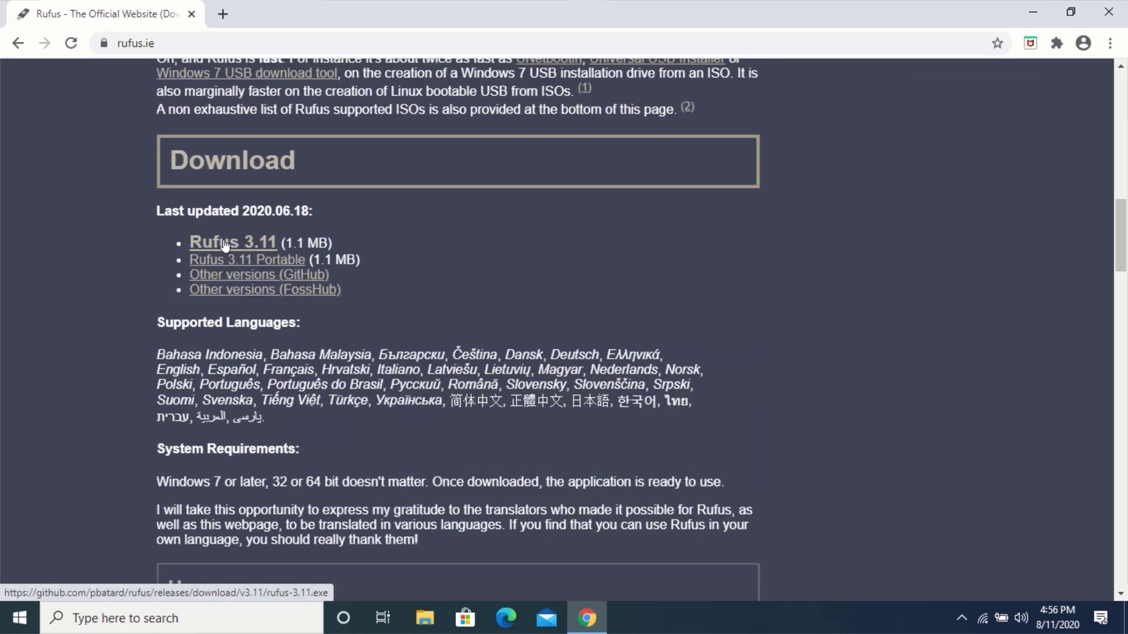
{"action": "left_click", "coordinate": [243, 245]}
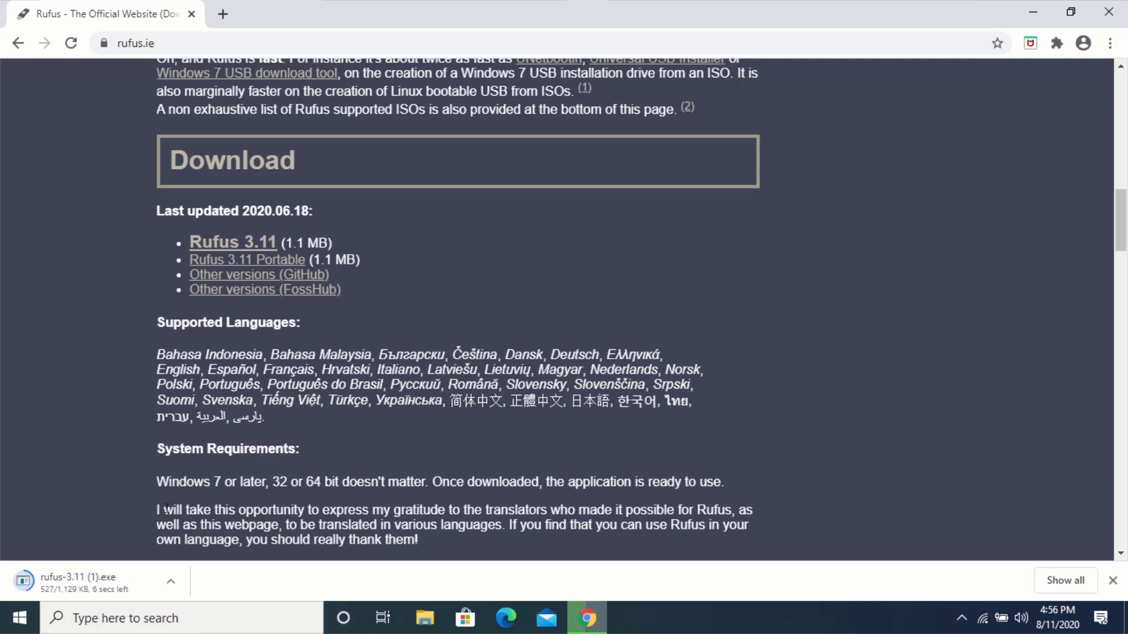
{"action": "left_click", "coordinate": [52, 586]}
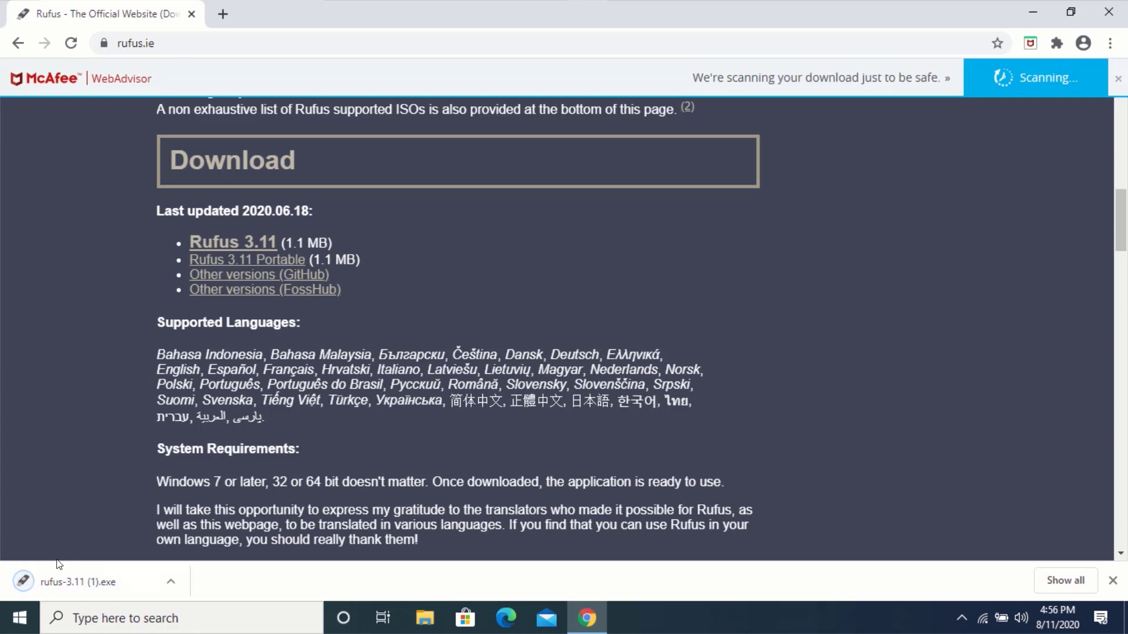
Launch Rufus with admin approval and close Chrome, keeping the 8 GB ESD-ISO (E:) drive selected
{"action": "left_click", "coordinate": [60, 580]}
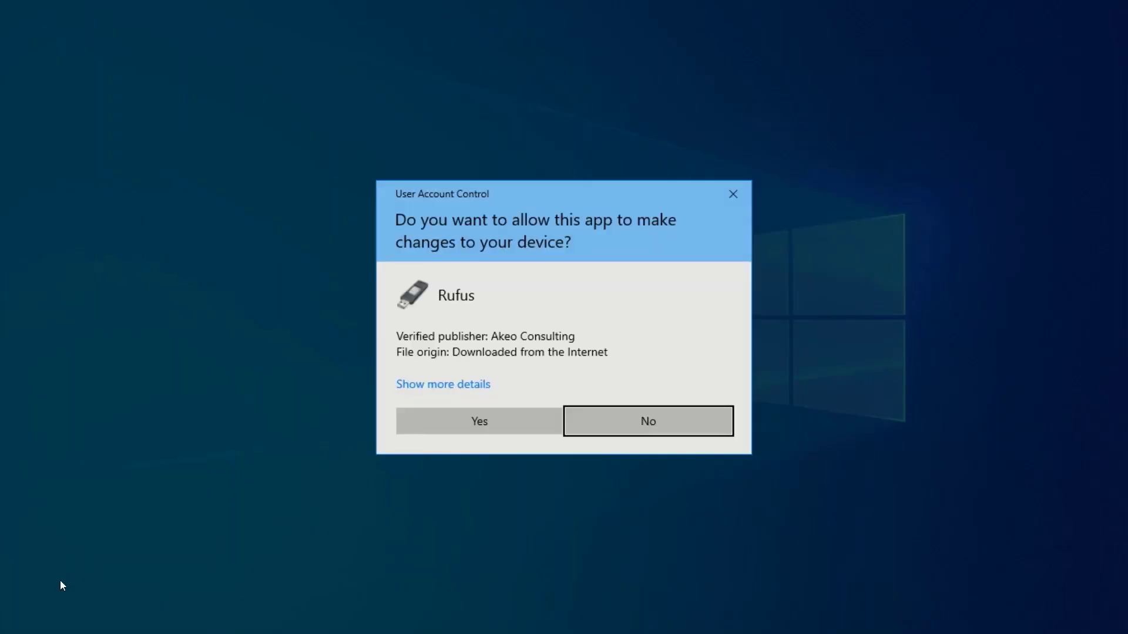
{"action": "left_click", "coordinate": [479, 423]}
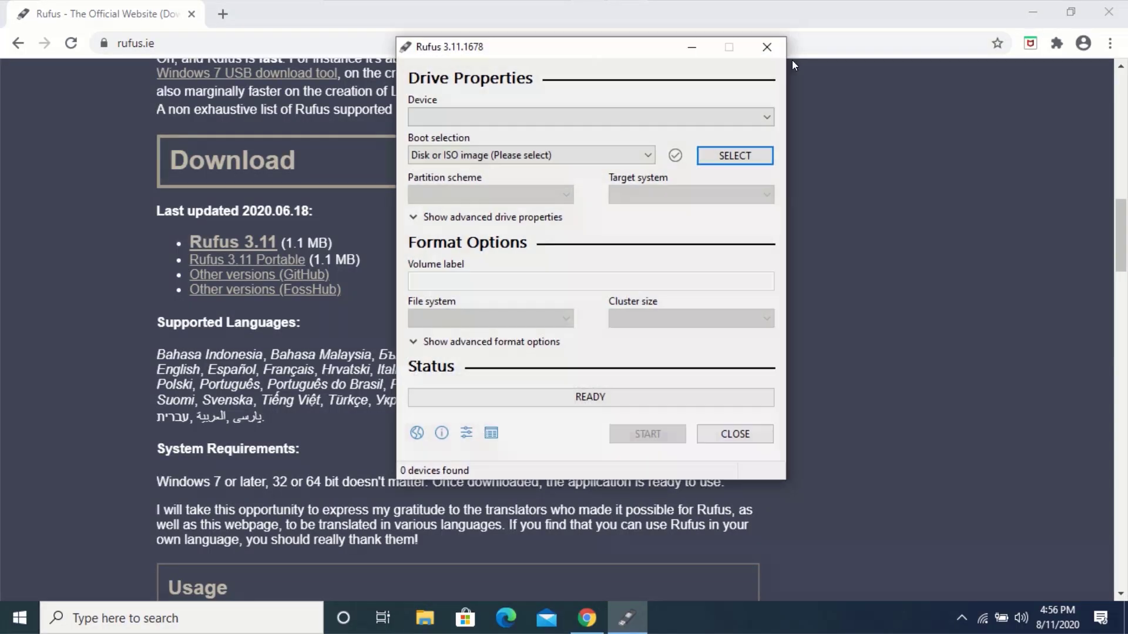
{"action": "left_click", "coordinate": [1108, 12]}
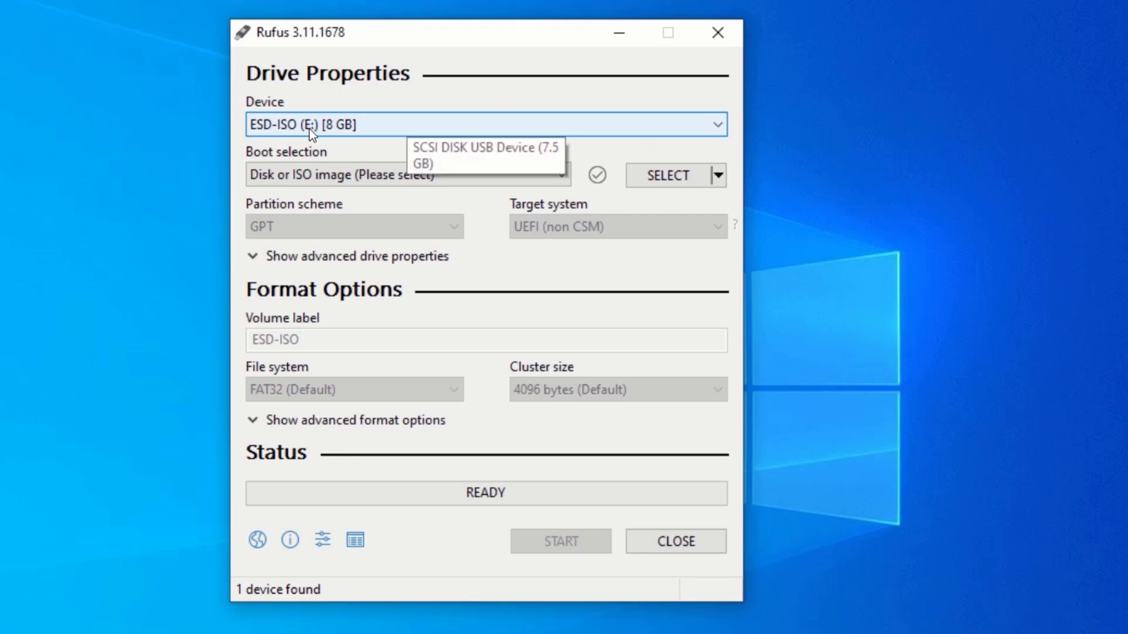
{"action": "key", "text": "Tab"}
{"action": "key", "text": "Tab"}
{"action": "key", "text": "Tab"}
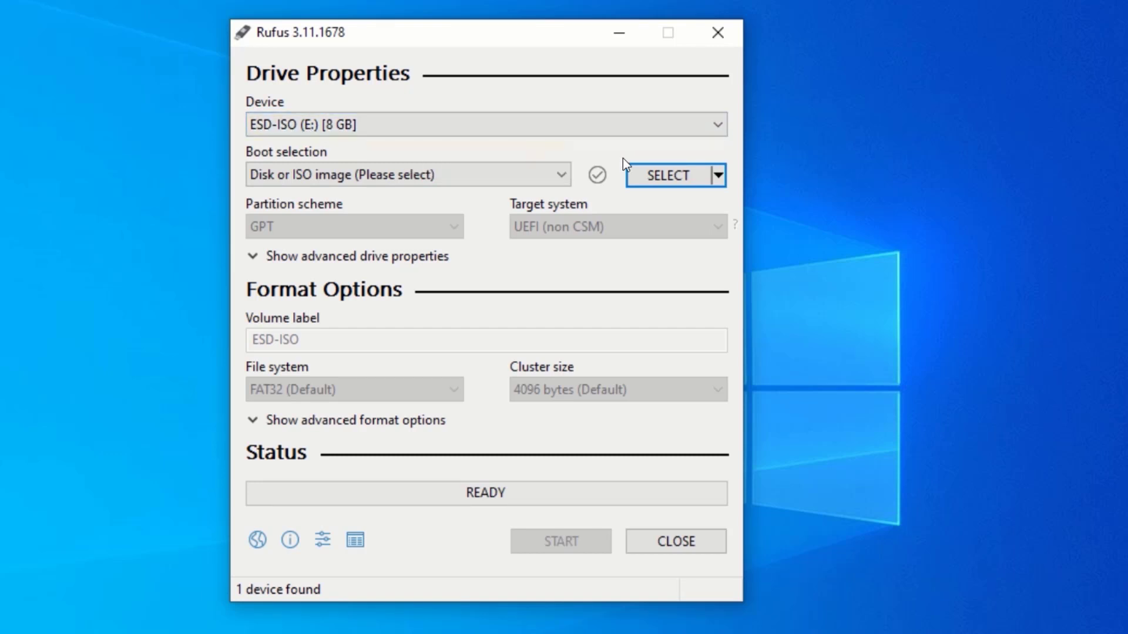
Pick Windows.iso from This PC's Music folder as the Rufus boot image
{"action": "left_click", "coordinate": [680, 175]}
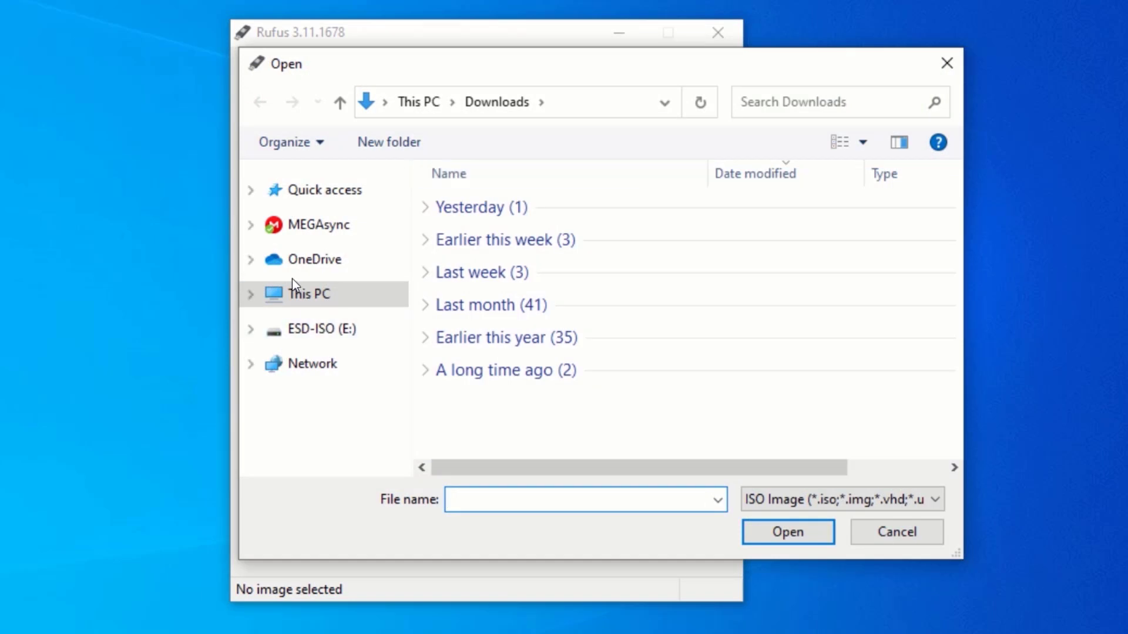
{"action": "left_click", "coordinate": [314, 291]}
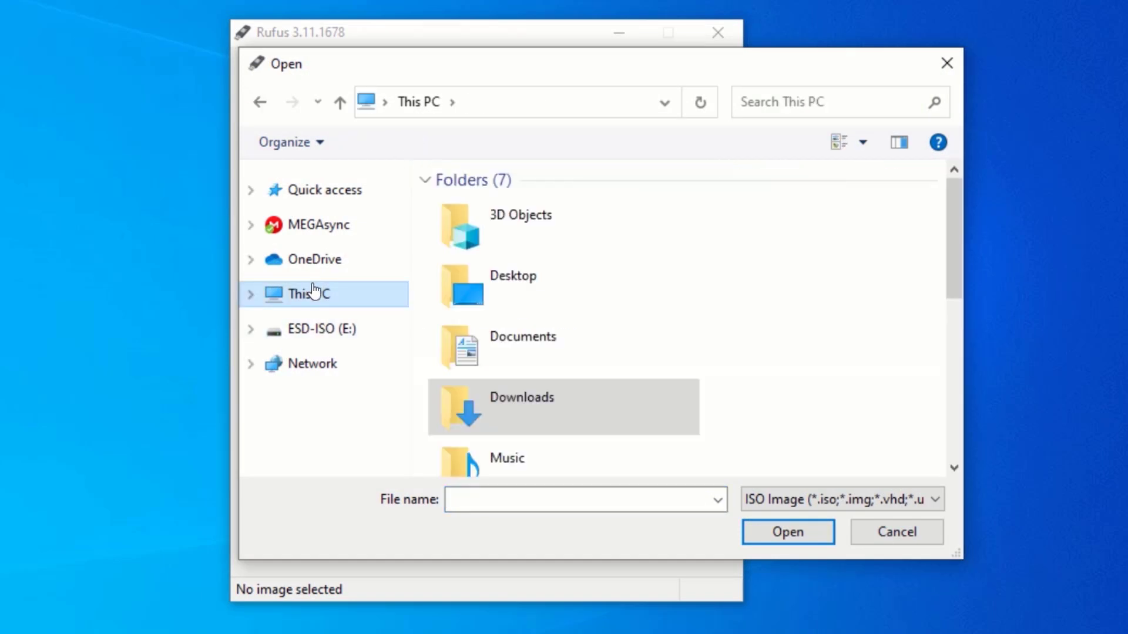
{"action": "scroll", "coordinate": [665, 323], "scroll_direction": "down", "scroll_amount": 4}
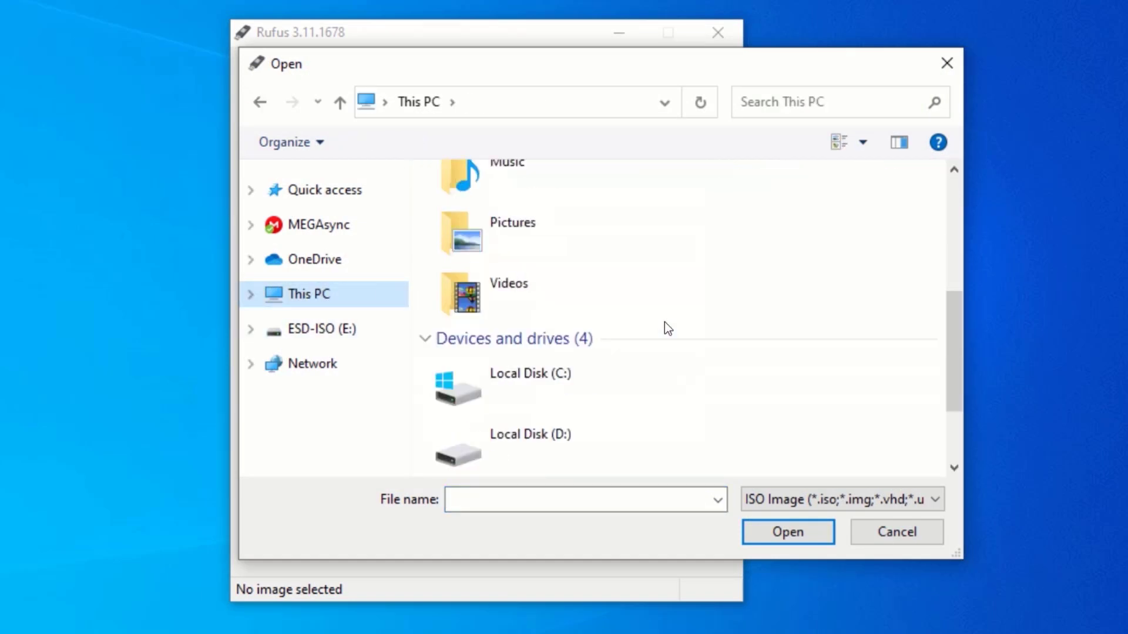
{"action": "scroll", "coordinate": [665, 323], "scroll_direction": "up", "scroll_amount": 1}
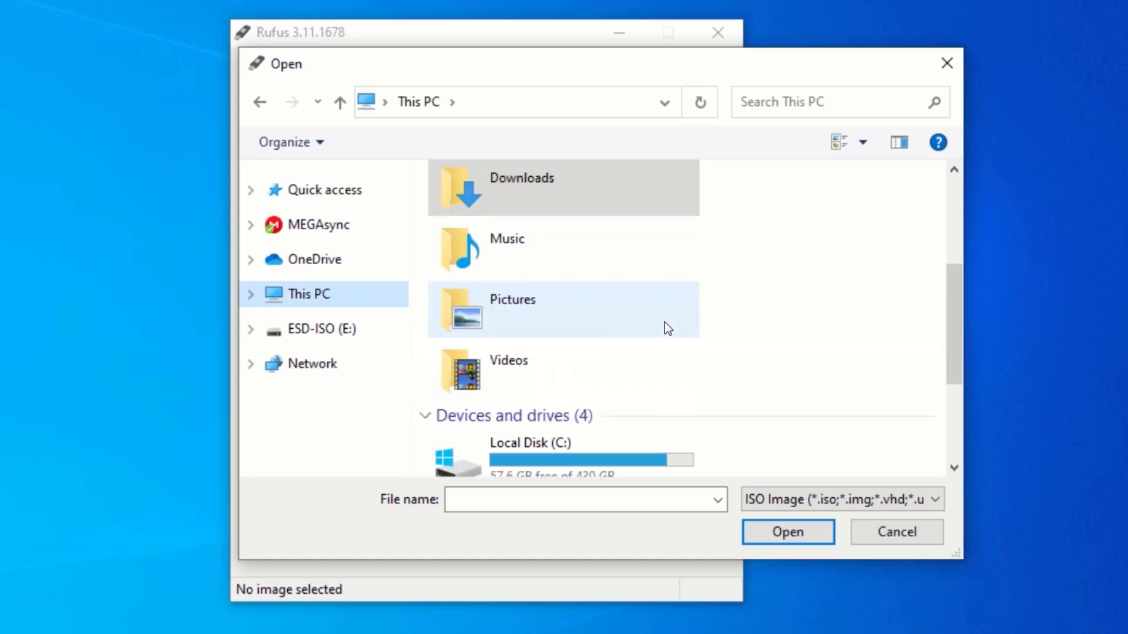
{"action": "double_click", "coordinate": [512, 253]}
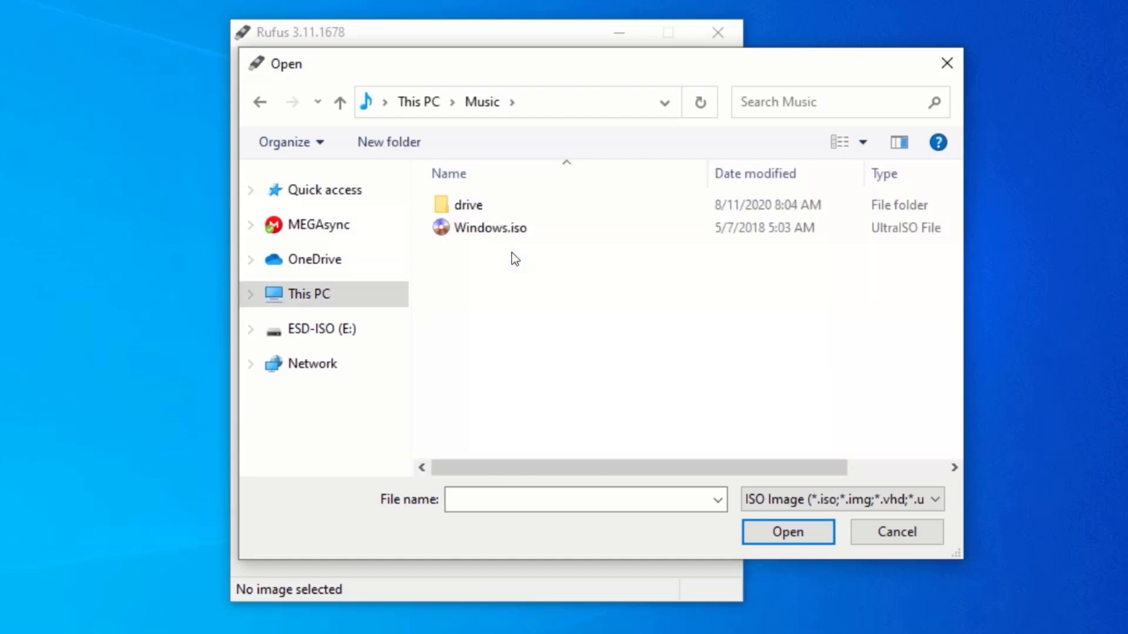
{"action": "double_click", "coordinate": [455, 229]}
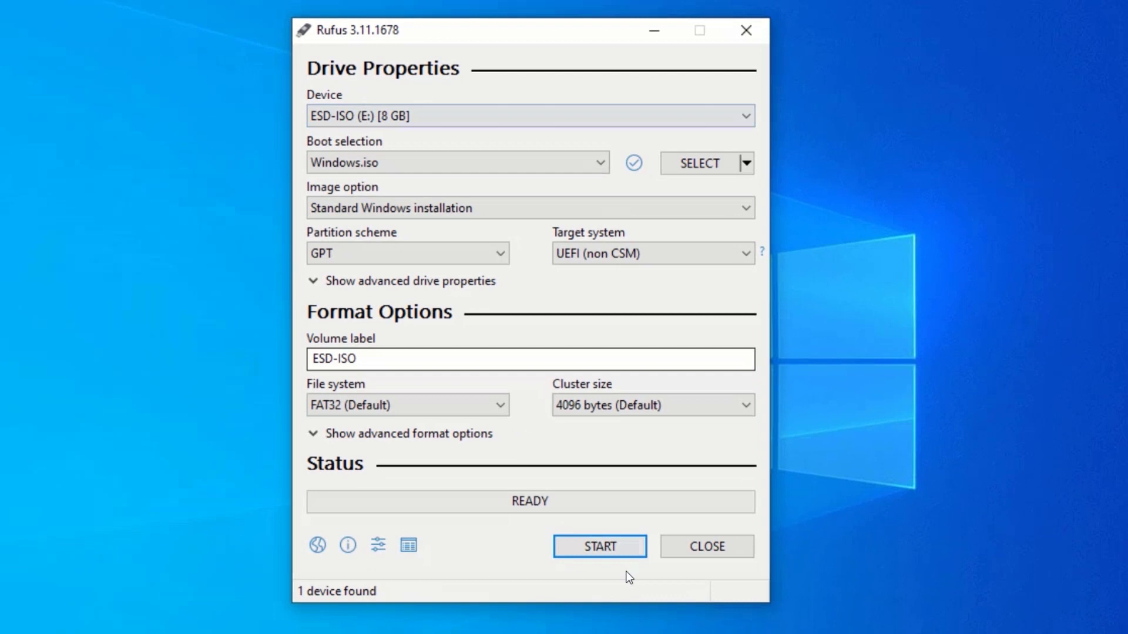
Write Windows.iso to the ESD-ISO (E:) drive, accepting that its data will be erased
{"action": "left_click", "coordinate": [604, 549]}
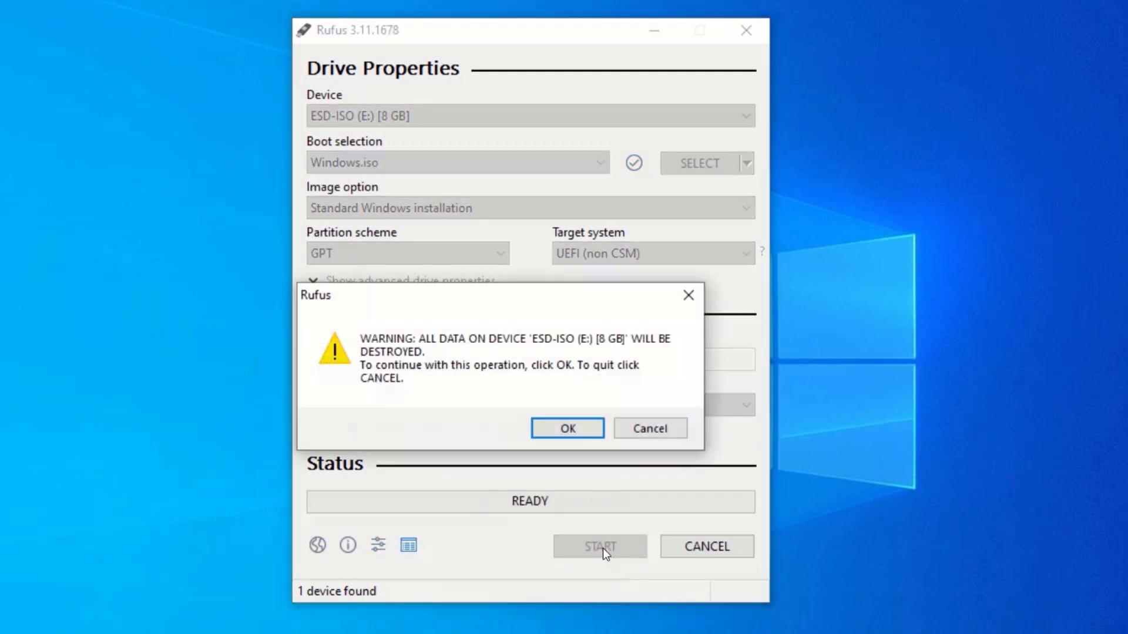
{"action": "left_click", "coordinate": [562, 426]}
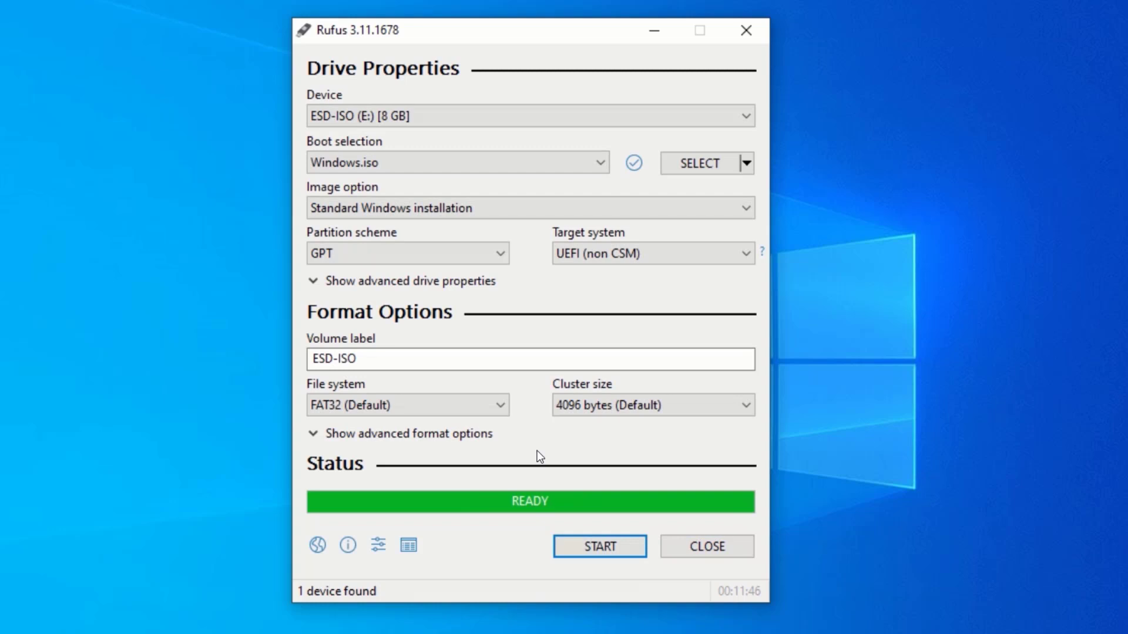
Close Rufus and check the ESD-ISO (E:) drive's setup files from This PC in File Explorer
{"action": "left_click", "coordinate": [679, 547]}
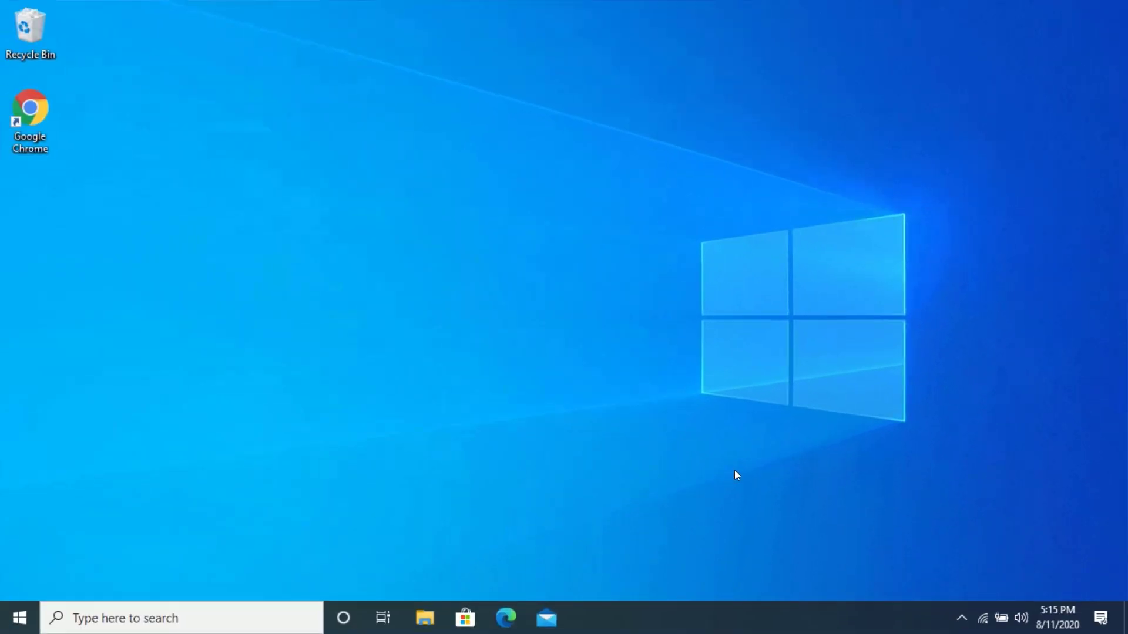
{"action": "left_click", "coordinate": [422, 621]}
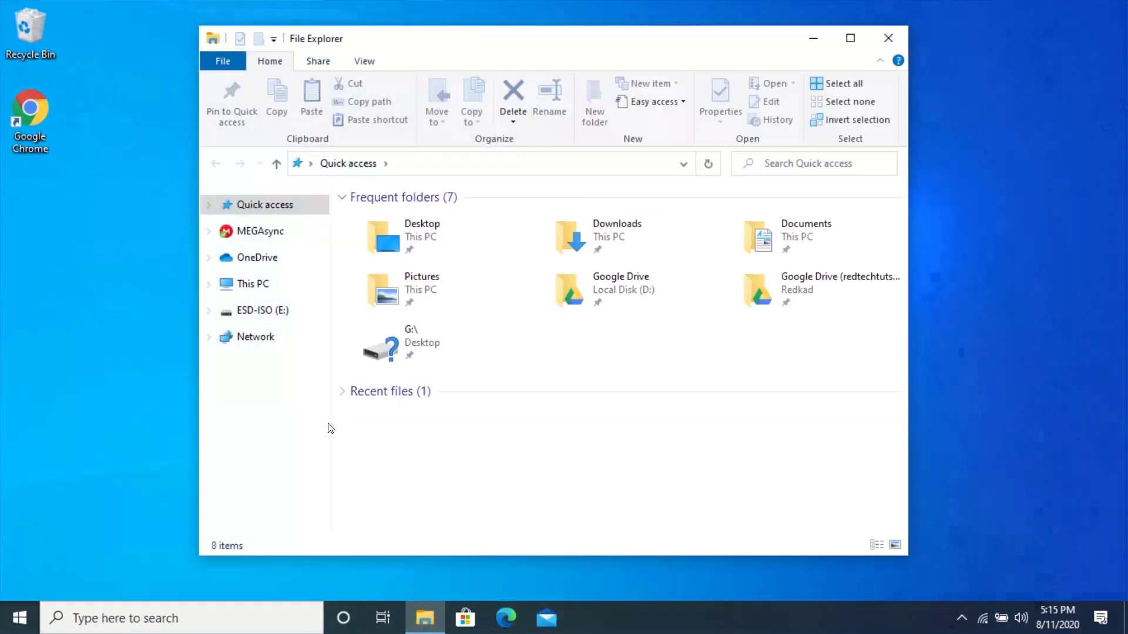
{"action": "left_click", "coordinate": [250, 286]}
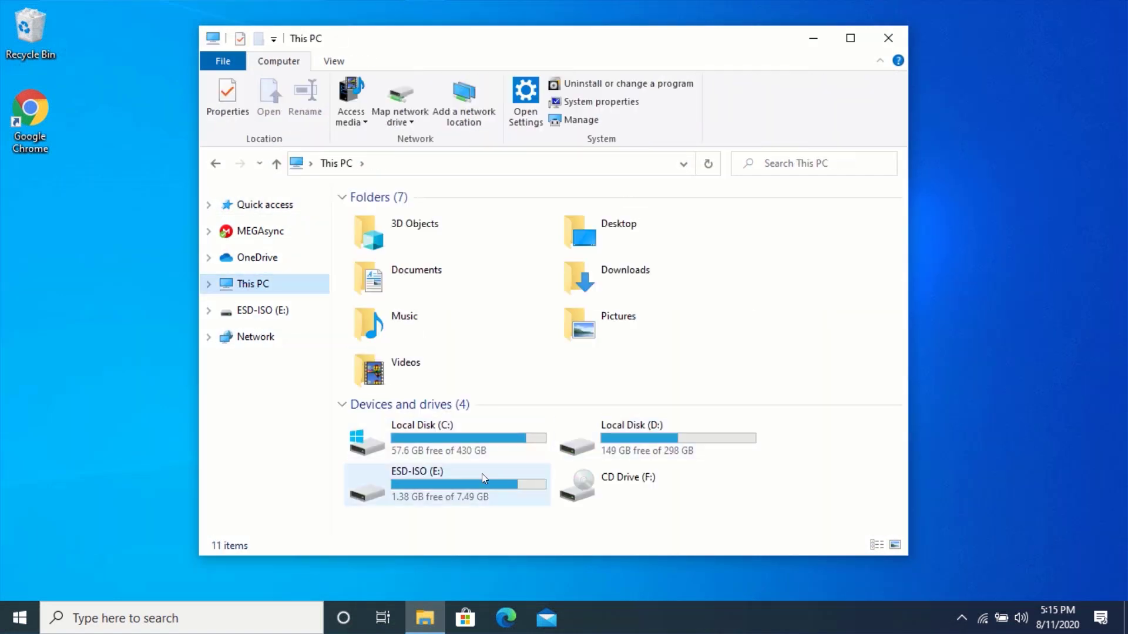
{"action": "double_click", "coordinate": [431, 487]}
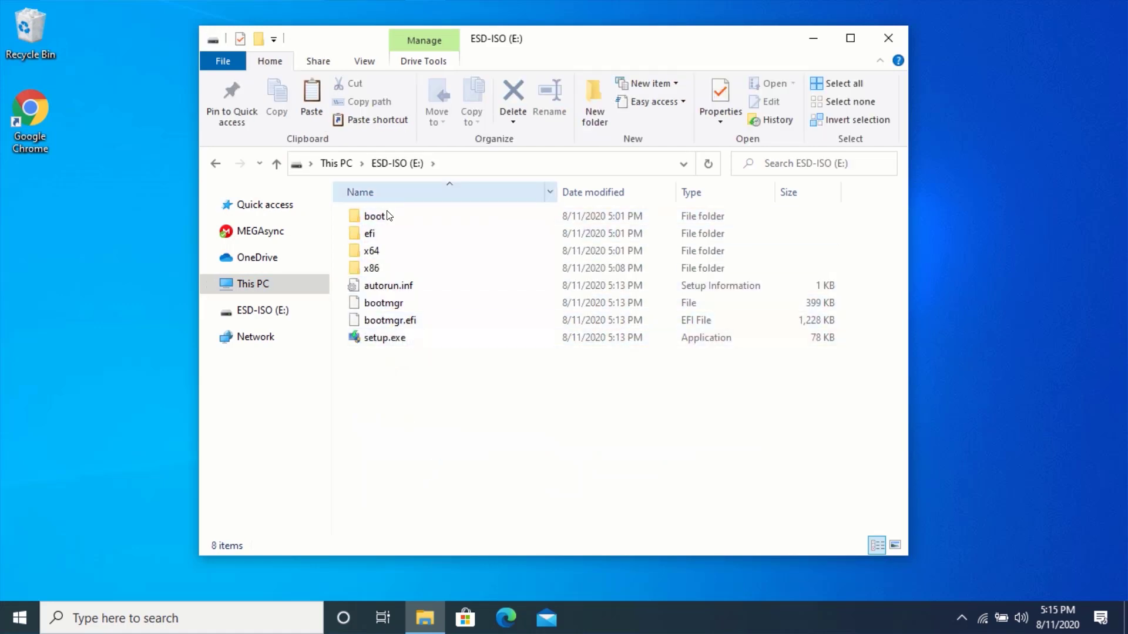
{"action": "left_click", "coordinate": [266, 286]}
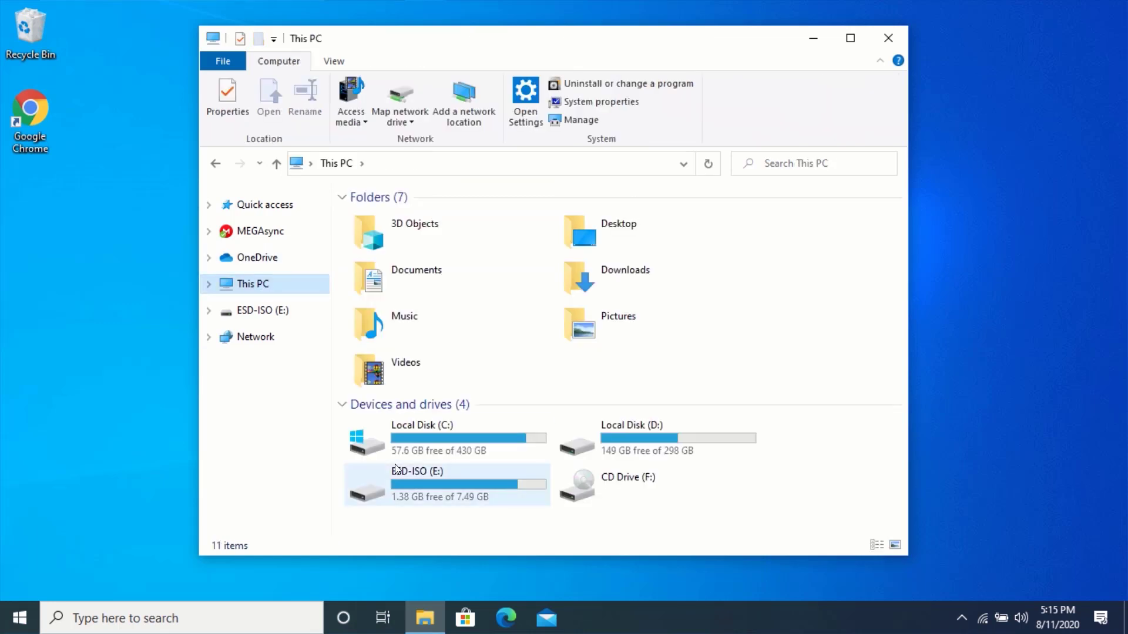
Close Explorer, run Command Prompt as administrator via 'cmd' search, and center its window
{"action": "left_click", "coordinate": [888, 37]}
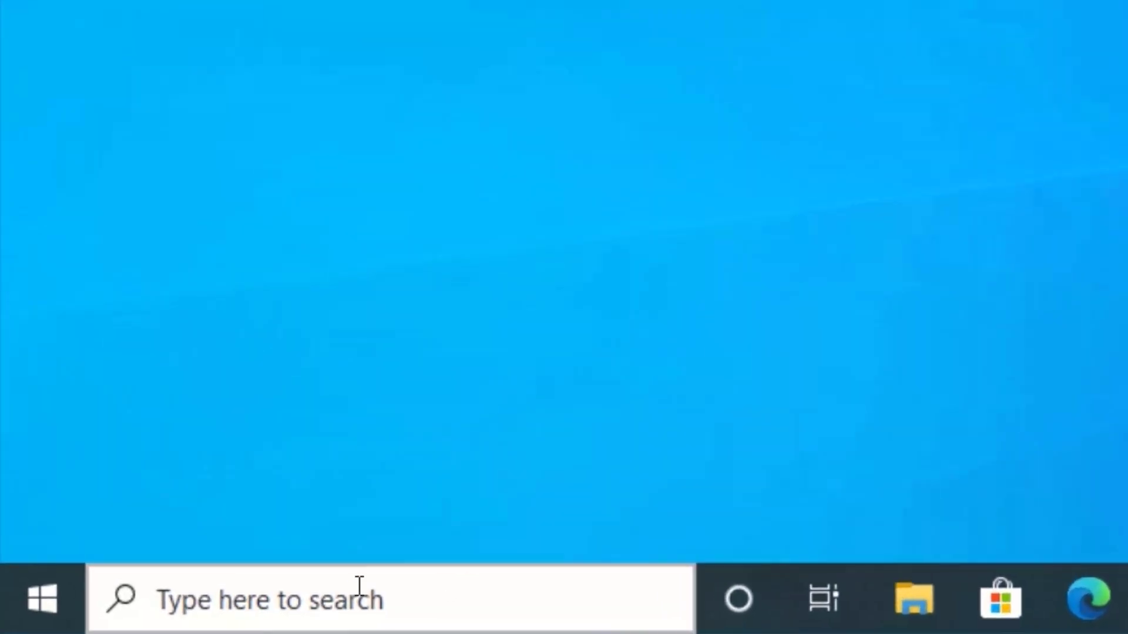
{"action": "left_click", "coordinate": [359, 585]}
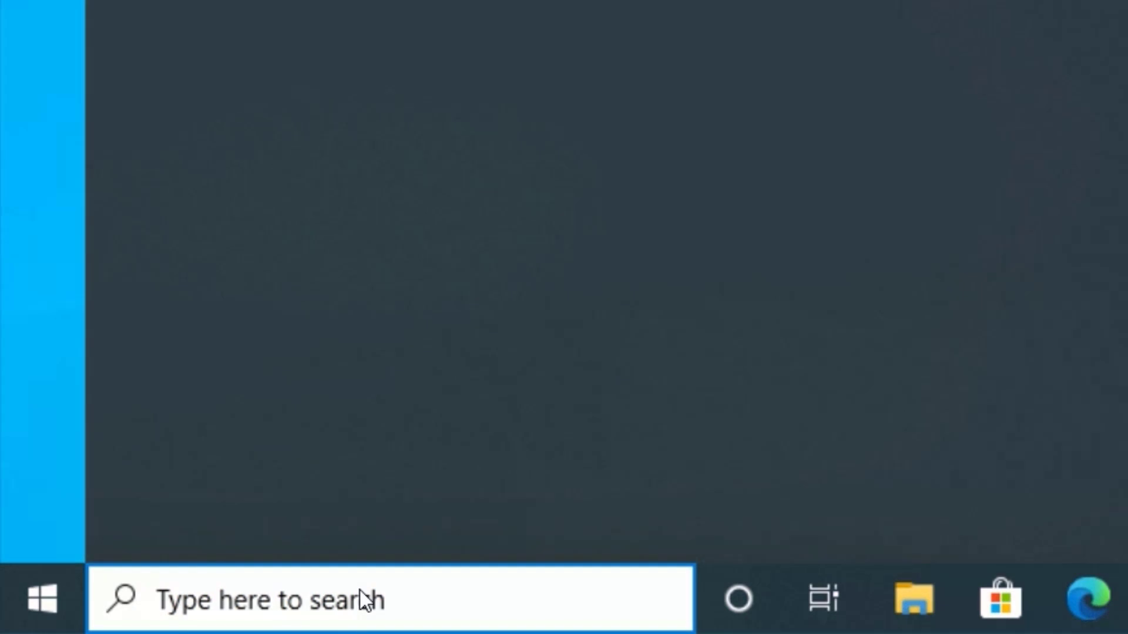
{"action": "type", "text": "cmd"}
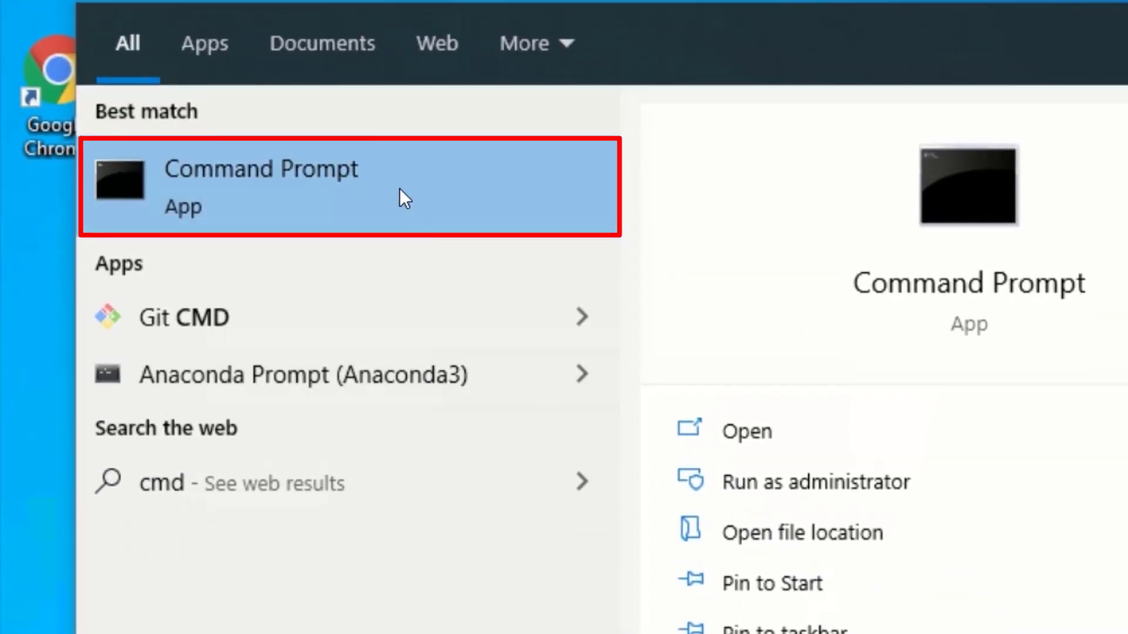
{"action": "right_click", "coordinate": [412, 54]}
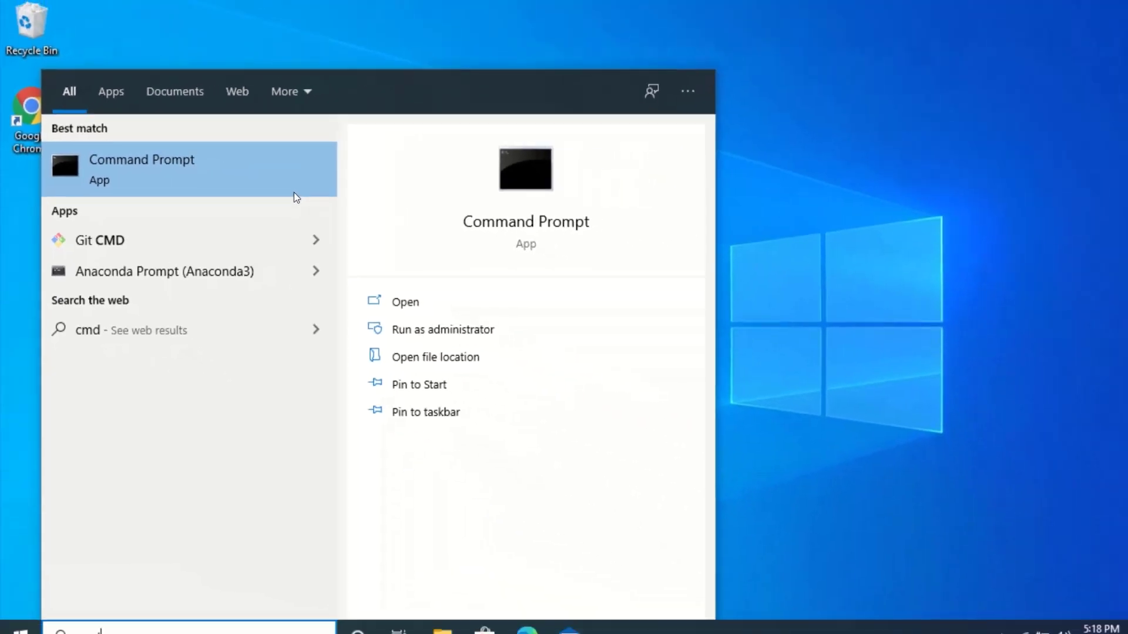
{"action": "key", "text": "ctrl+shift+Return"}
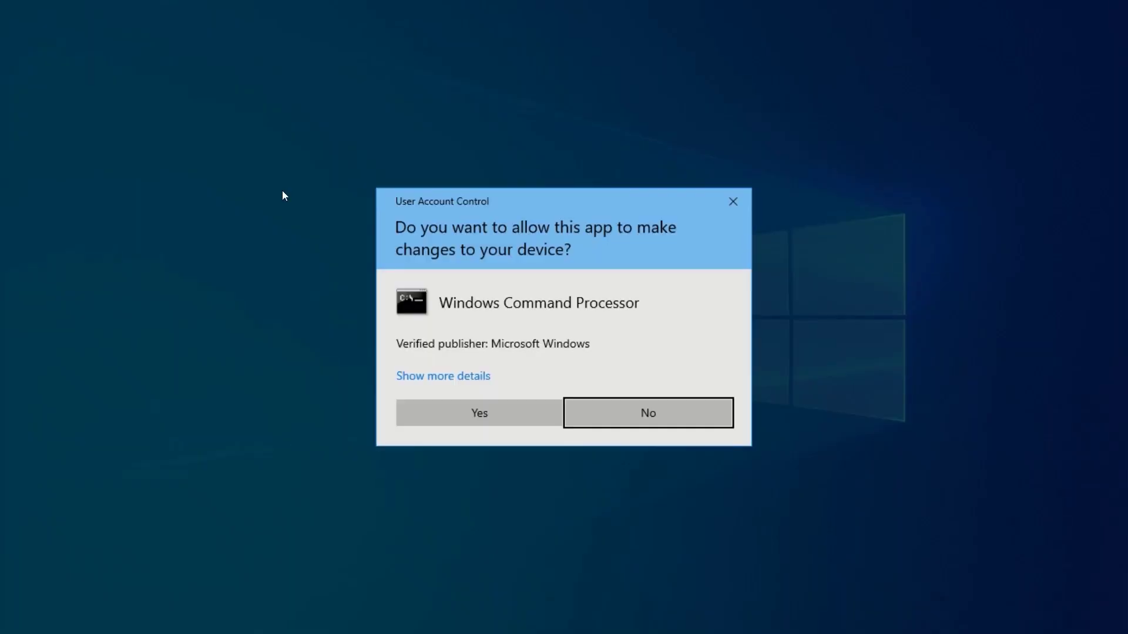
{"action": "left_click", "coordinate": [470, 413]}
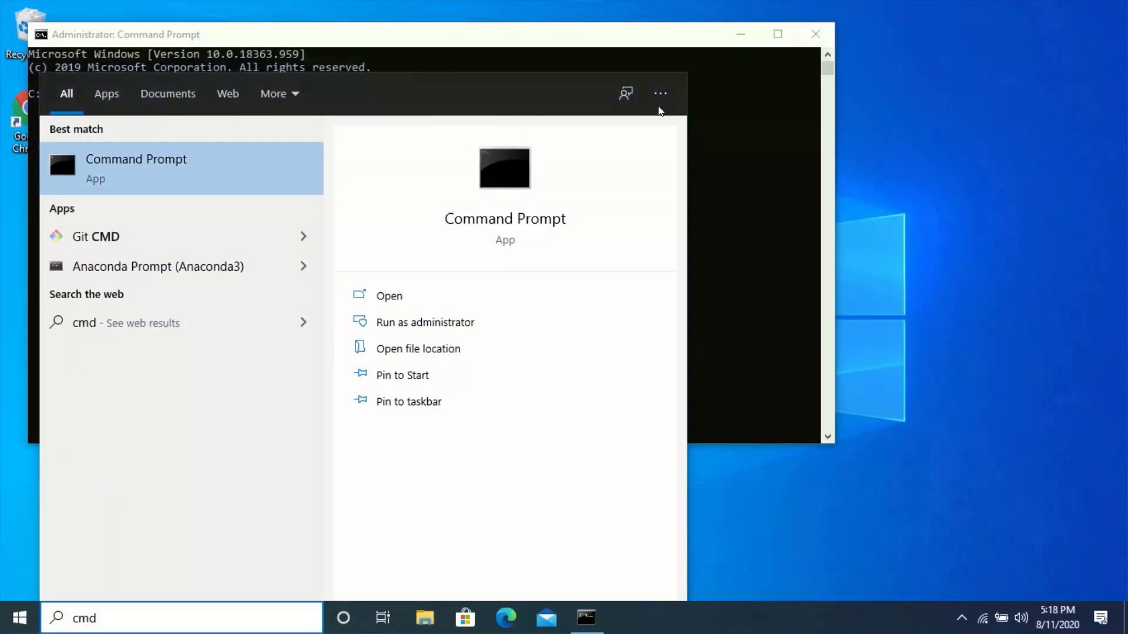
{"action": "left_click_drag", "start_coordinate": [608, 41], "coordinate": [714, 119]}
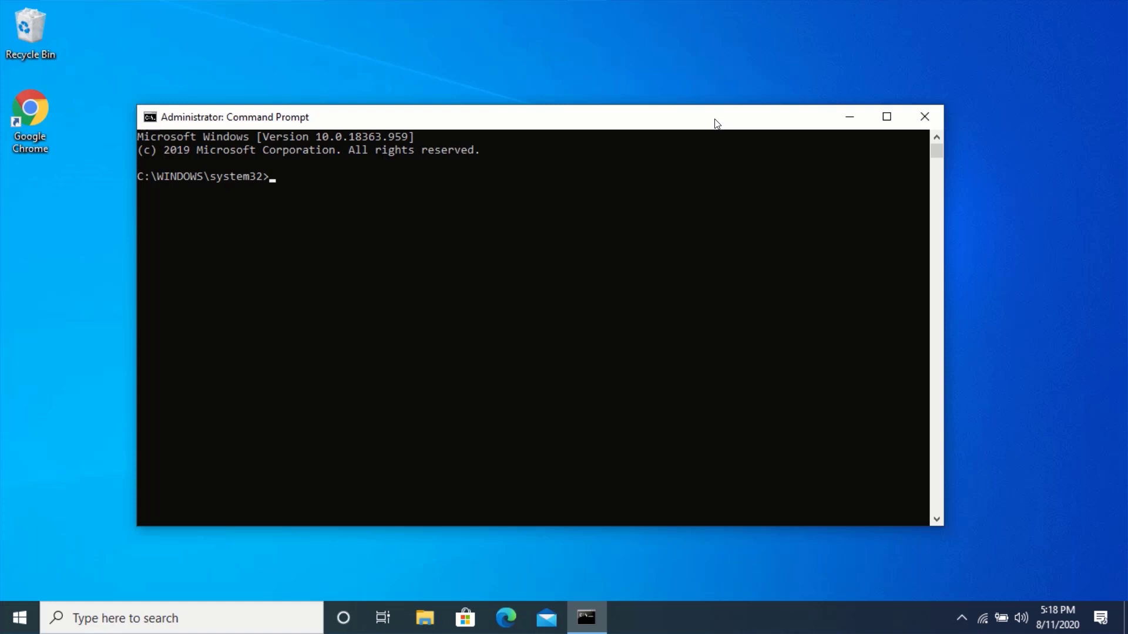
{"action": "left_click", "coordinate": [432, 607]}
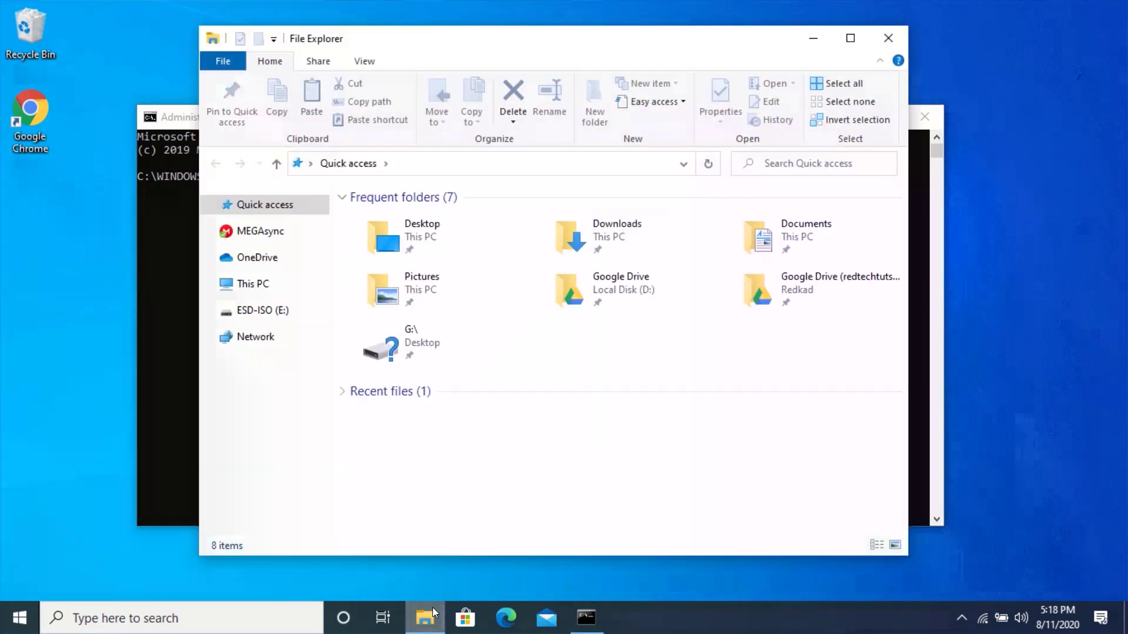
{"action": "left_click", "coordinate": [277, 279]}
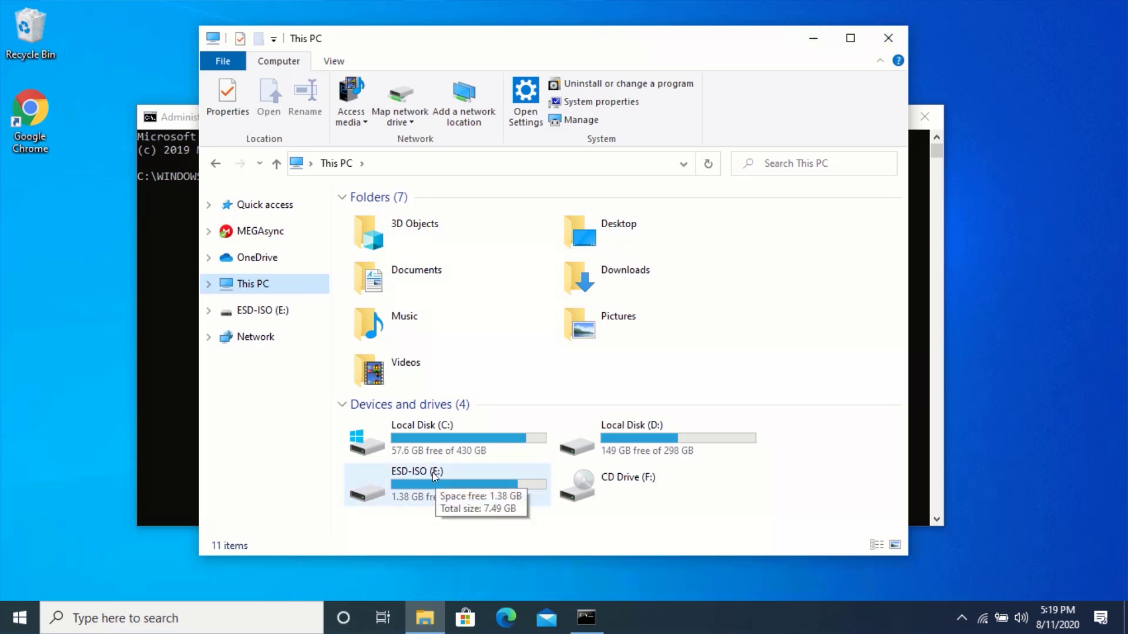
{"action": "left_click", "coordinate": [887, 39]}
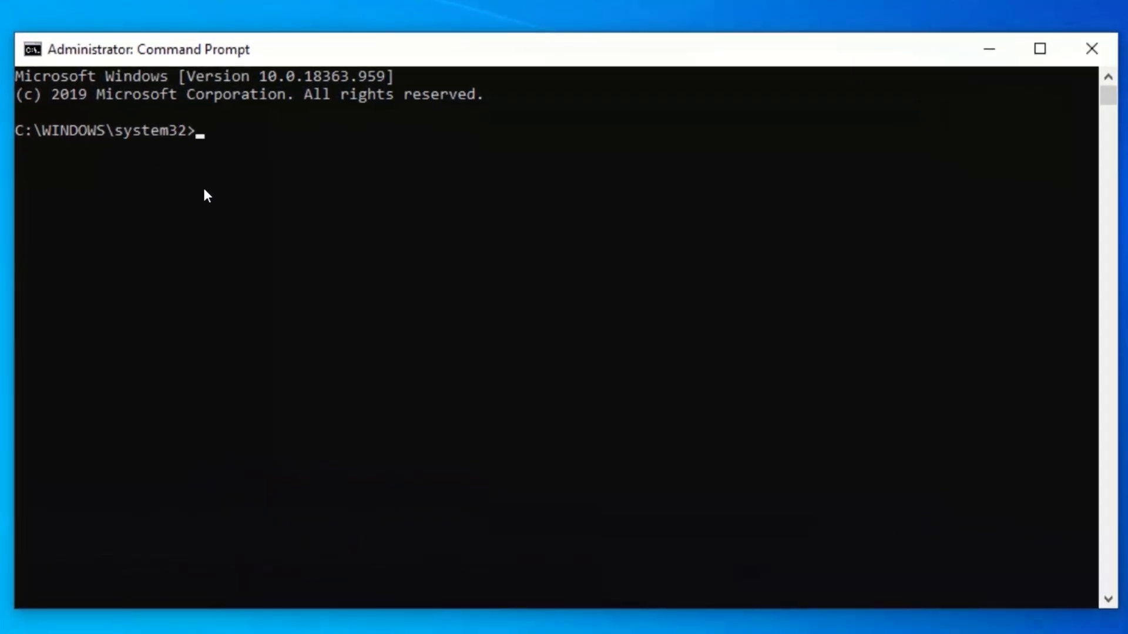
Switch to drive E: and run Dism enabling NetFX3 from E:\sources\sxs with /LimitAccess
{"action": "type", "text": "E:"}
{"action": "key", "text": "Return"}
{"action": "type", "text": "Dism"}
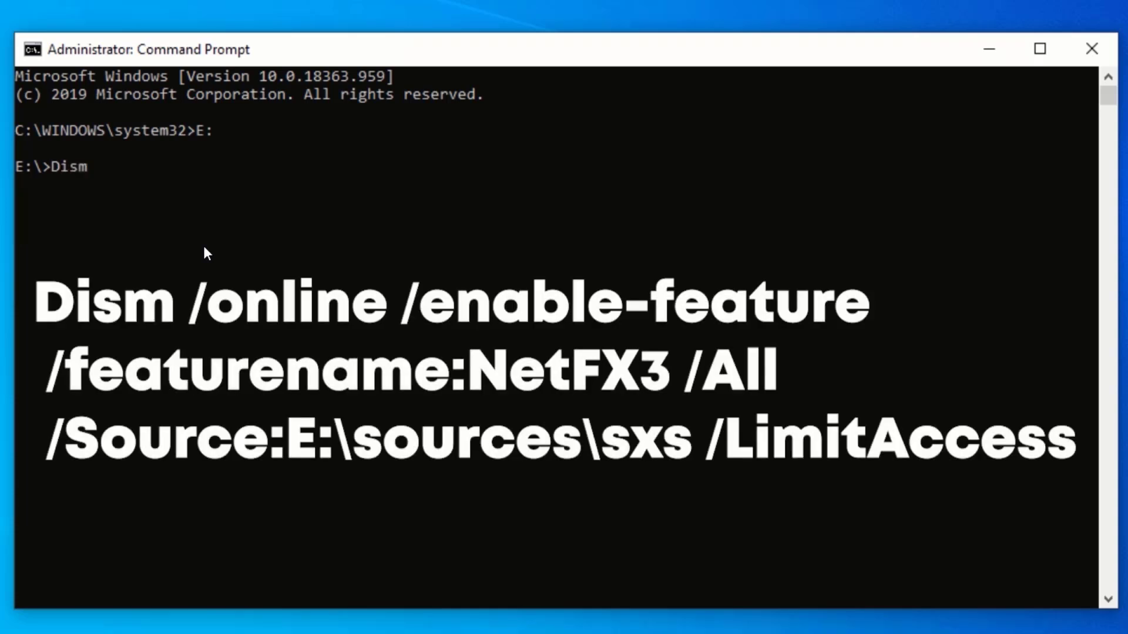
{"action": "type", "text": " /online /ena"}
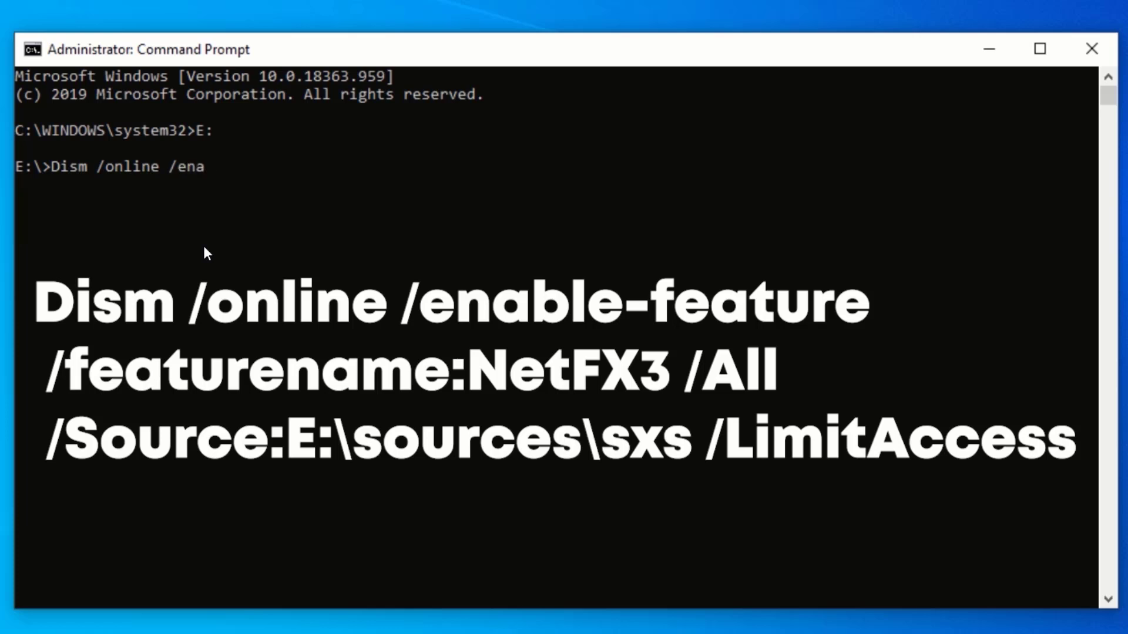
{"action": "type", "text": "ble-feature"}
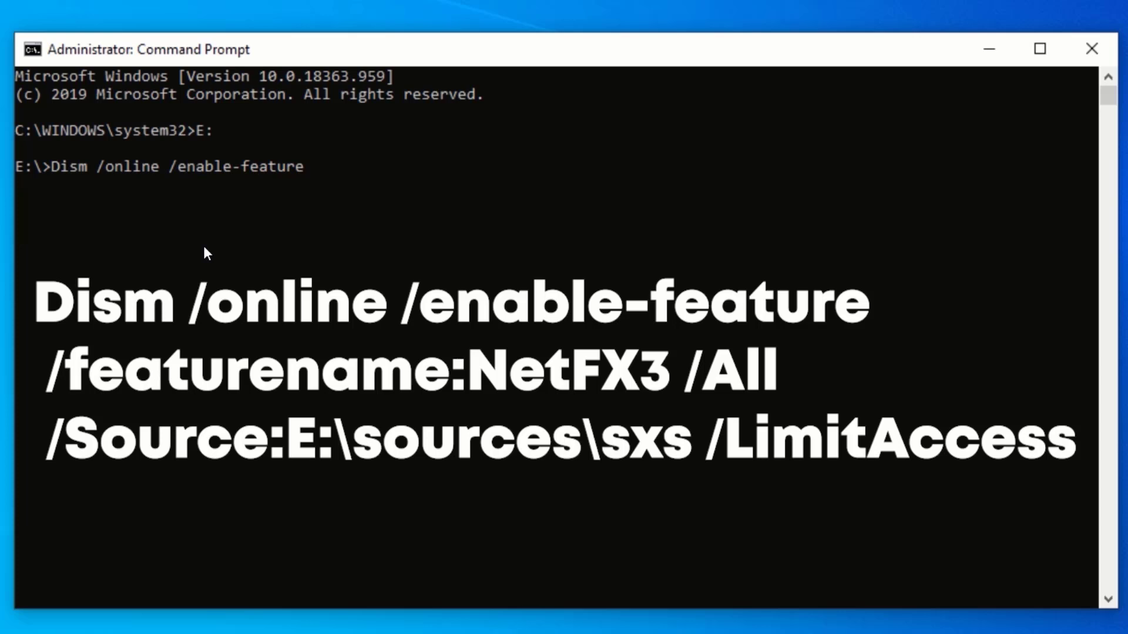
{"action": "type", "text": " /featurename"}
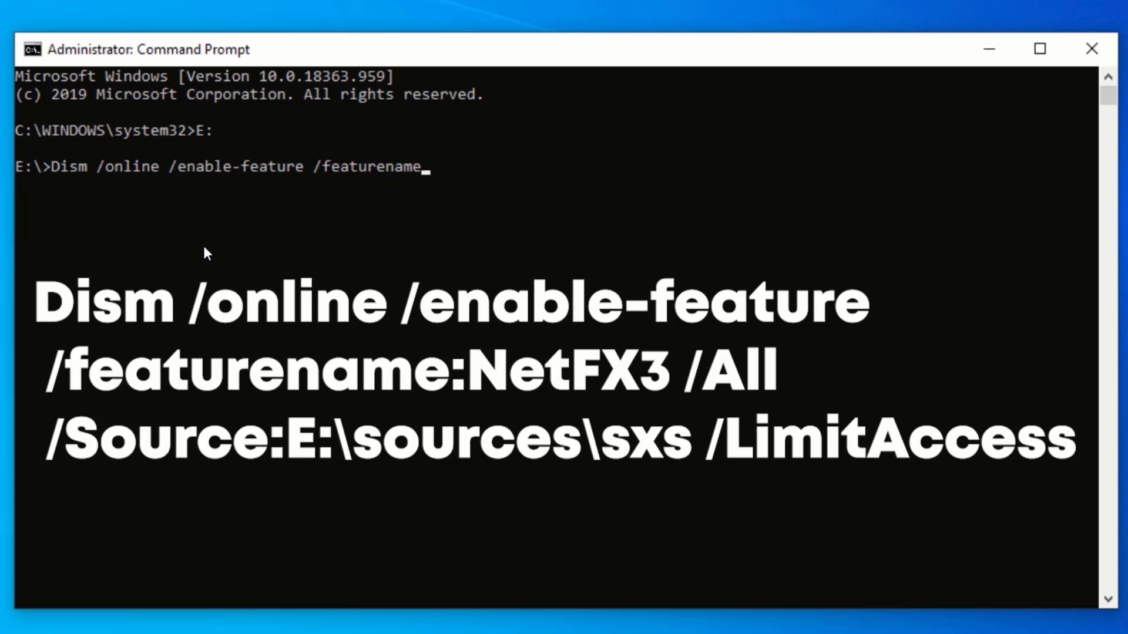
{"action": "type", "text": ":NetFX3 /All"}
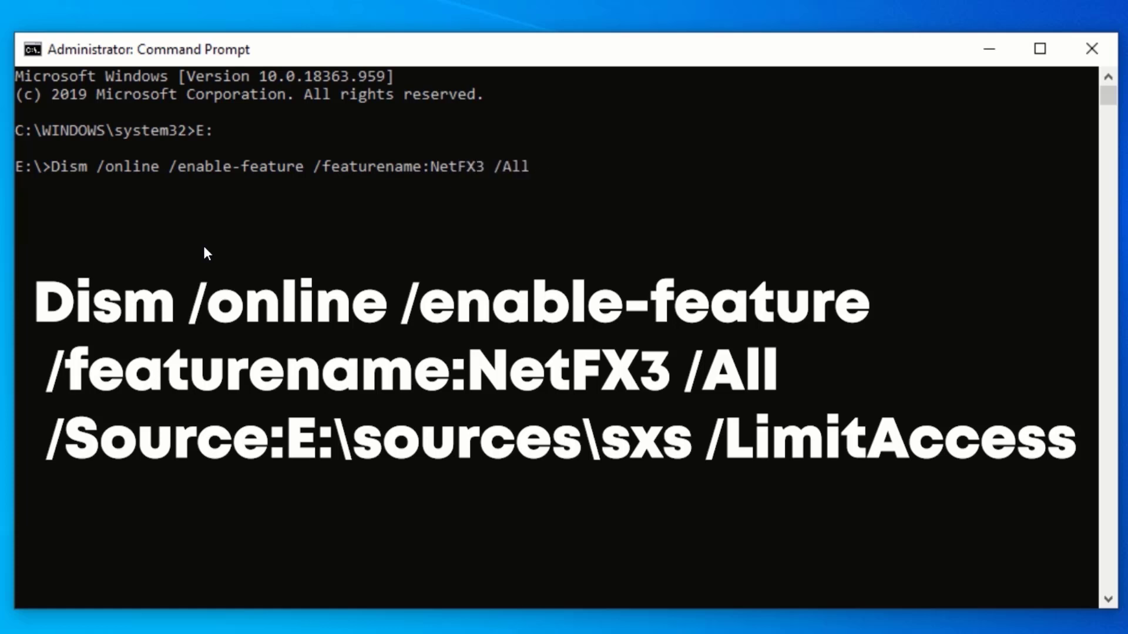
{"action": "type", "text": " /Source"}
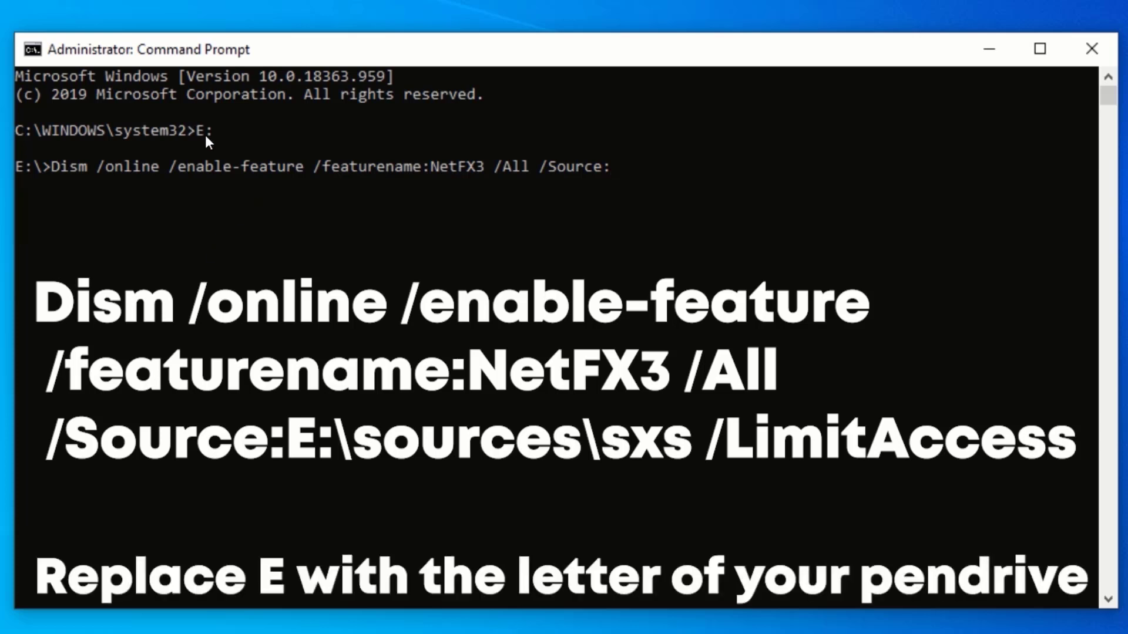
{"action": "type", "text": ":E:"}
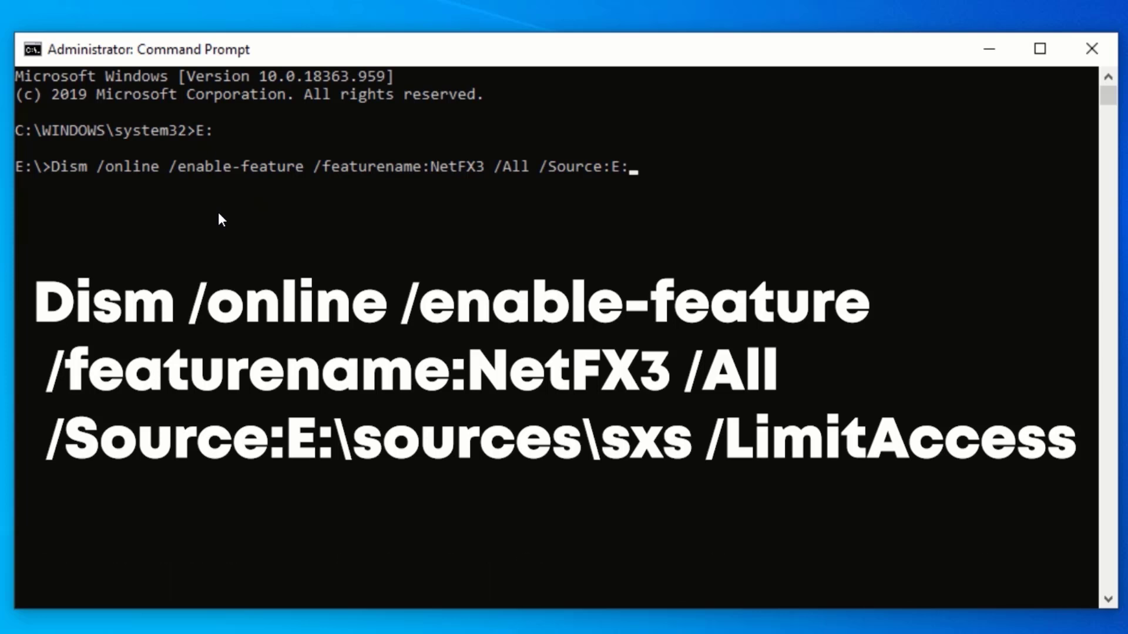
{"action": "type", "text": "\\sources\\sxs"}
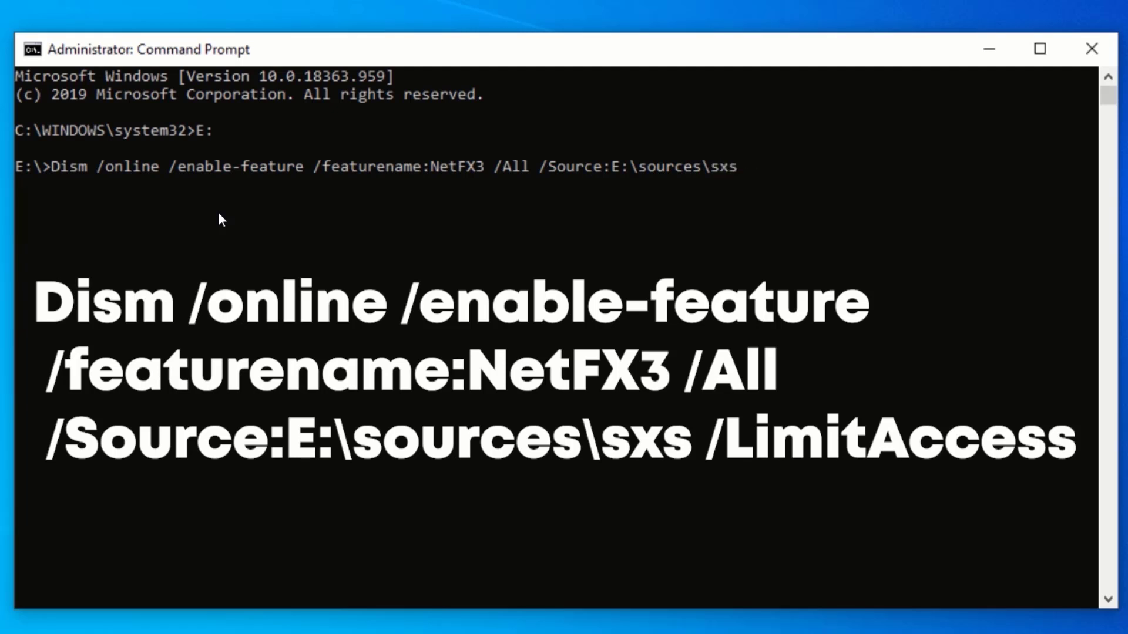
{"action": "type", "text": " /LimitAccess"}
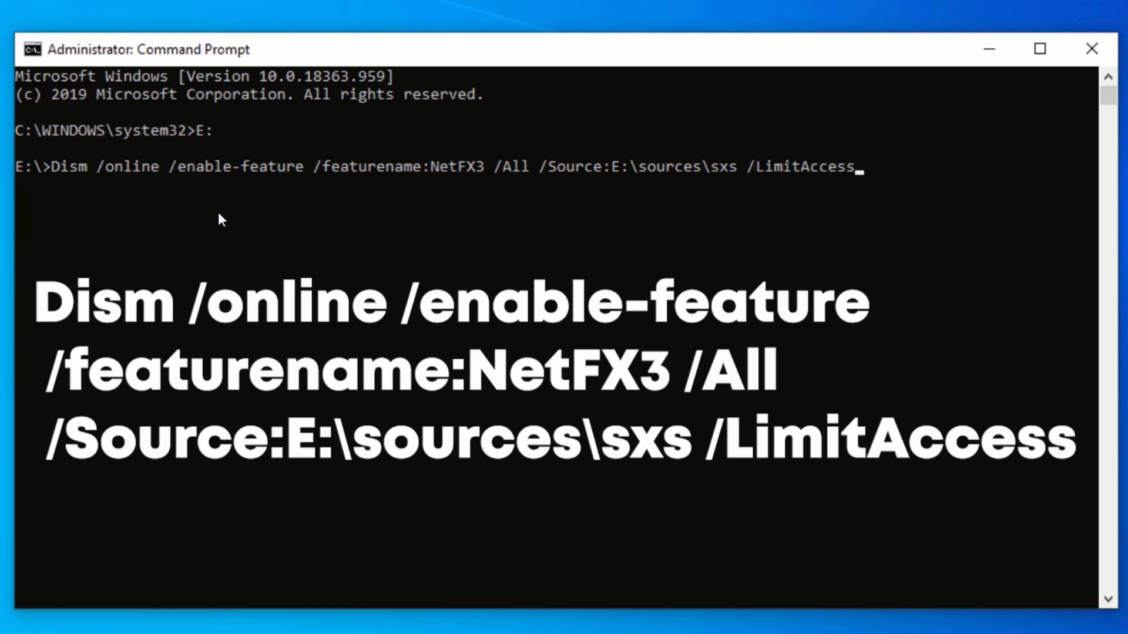
{"action": "key", "text": "Return"}
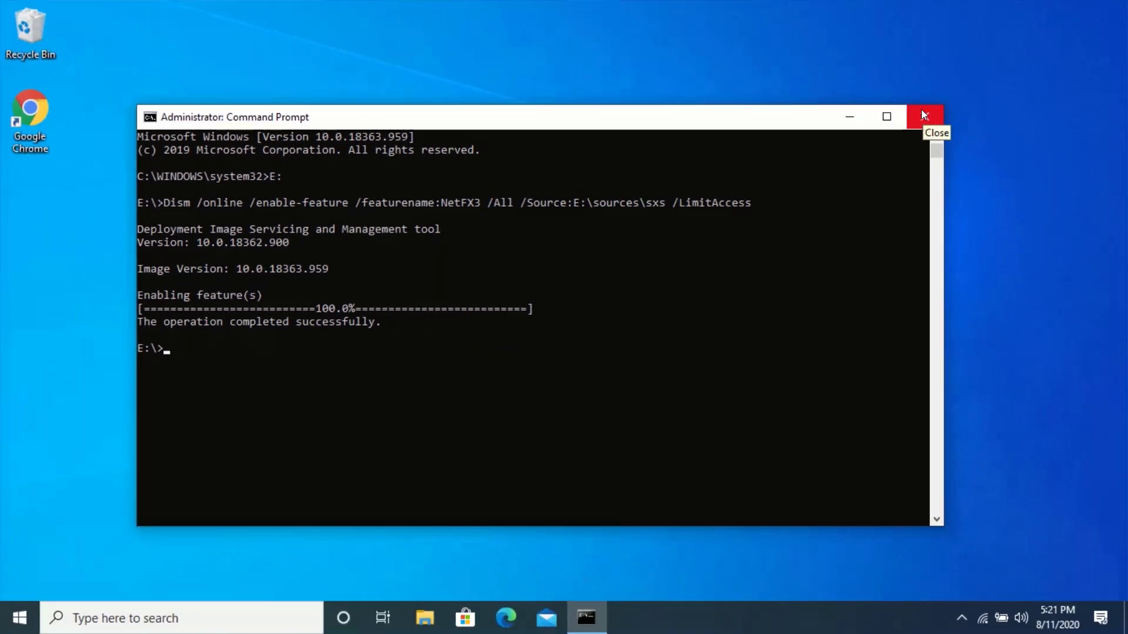
Close Command Prompt and restart the computer from the Start menu's power options
{"action": "left_click", "coordinate": [923, 115]}
{"action": "left_click", "coordinate": [20, 617]}
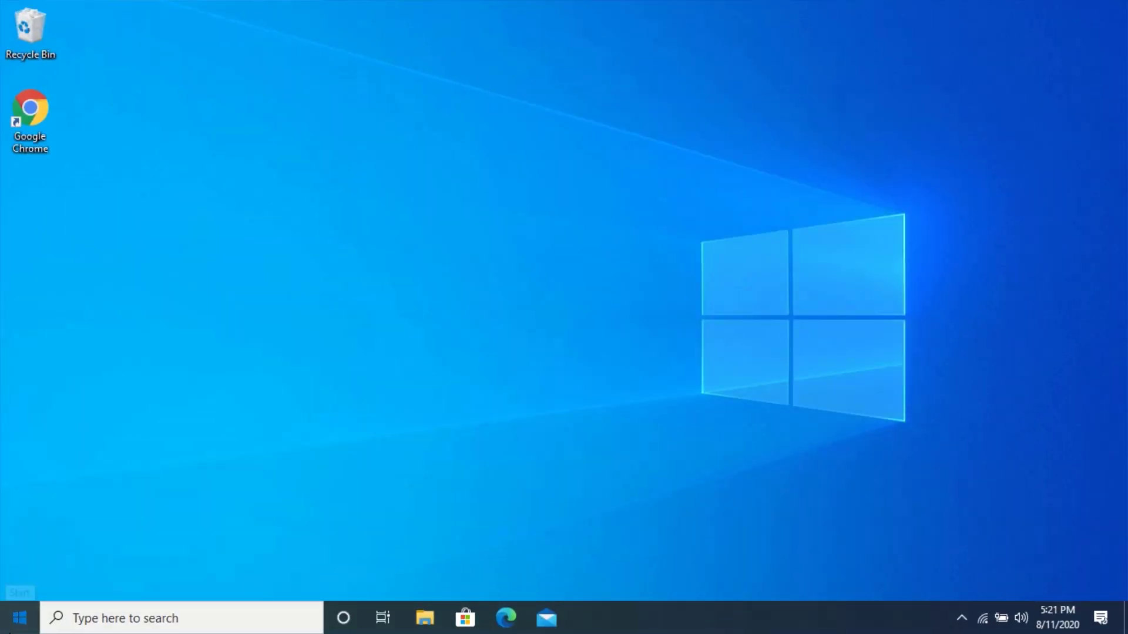
{"action": "left_click", "coordinate": [18, 585]}
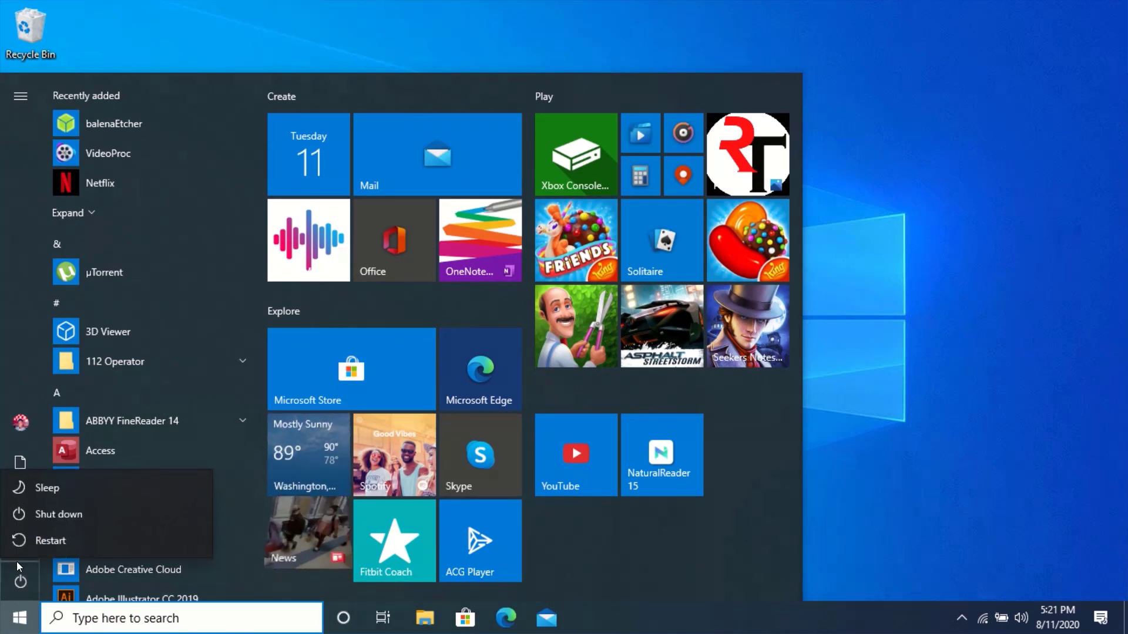
{"action": "left_click", "coordinate": [62, 541]}
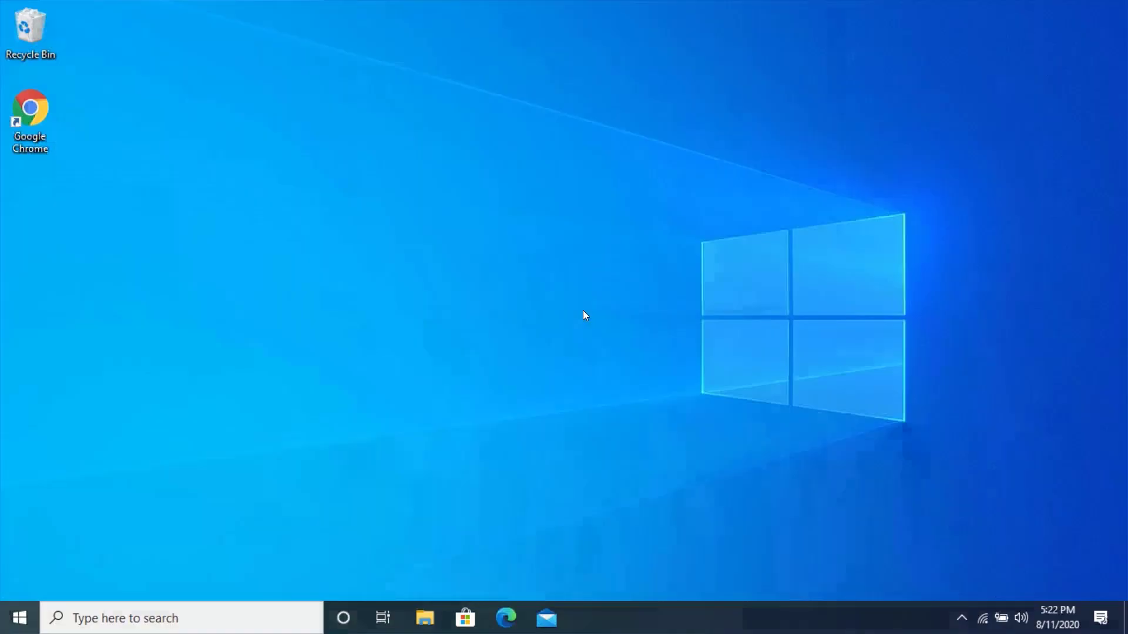